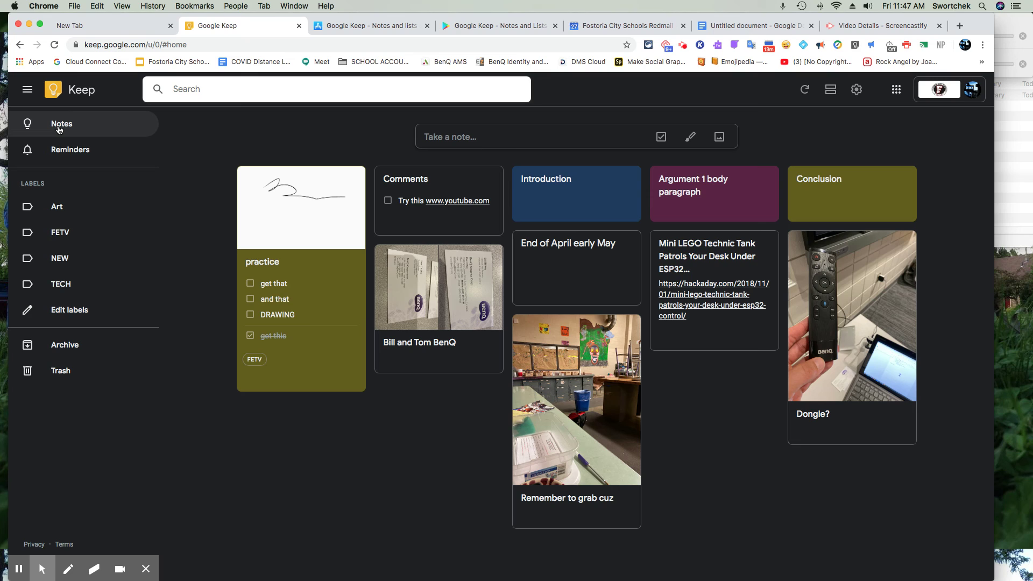
- Look through the reminders, the existing label categories and the label editor, and return to all notes
click(65, 151)
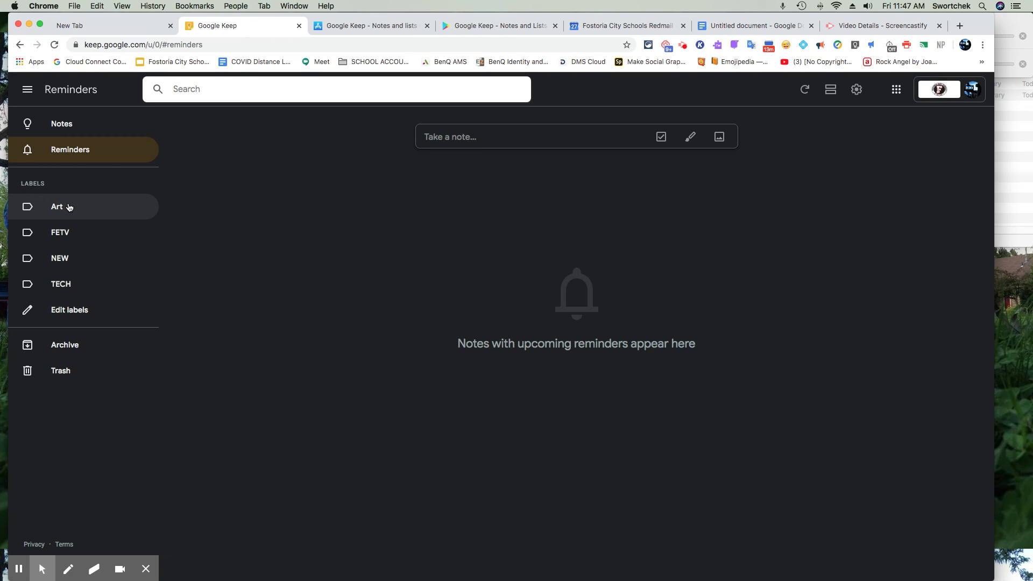
click(66, 289)
click(63, 263)
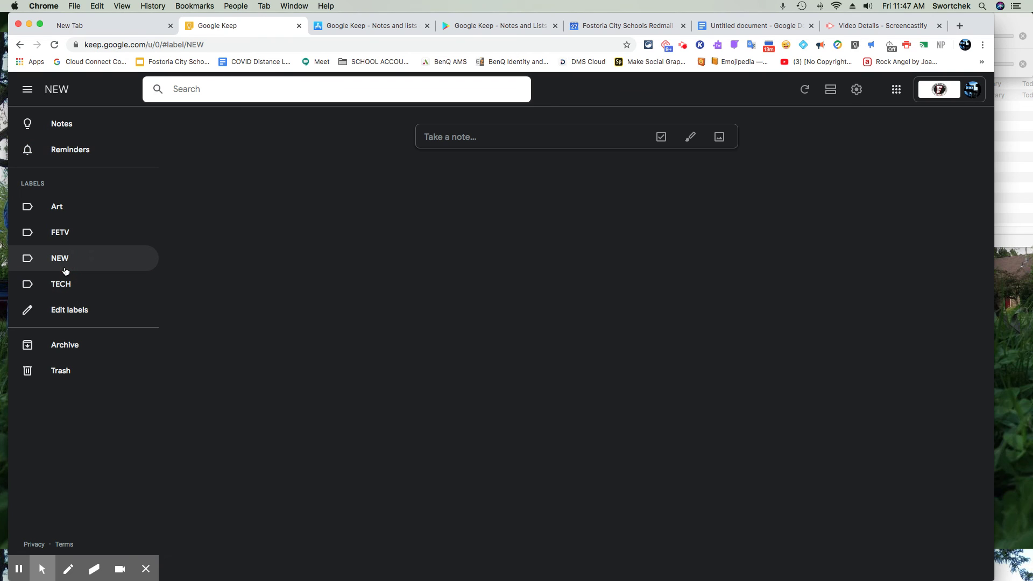
click(61, 241)
click(59, 209)
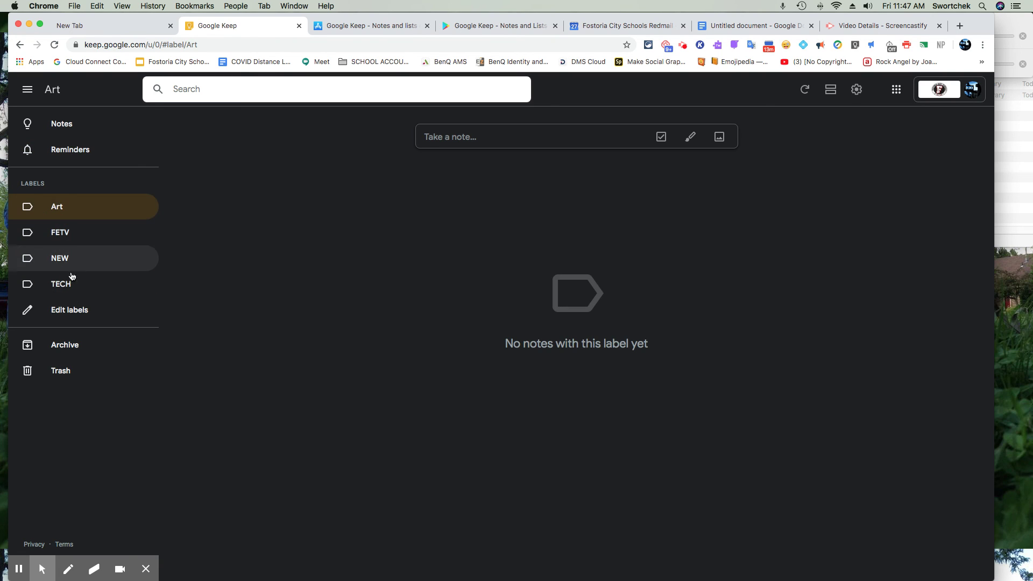
click(79, 318)
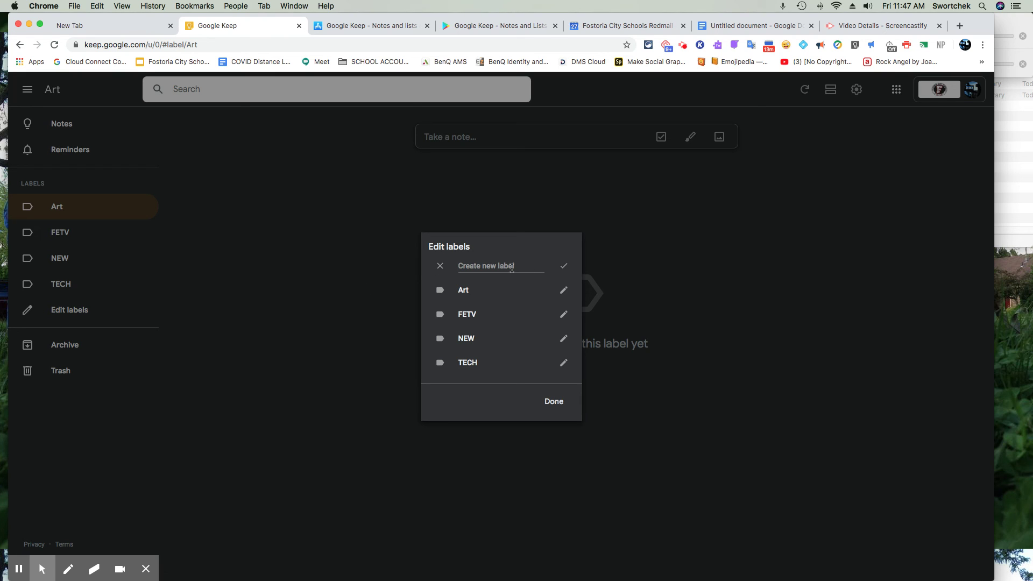
click(563, 403)
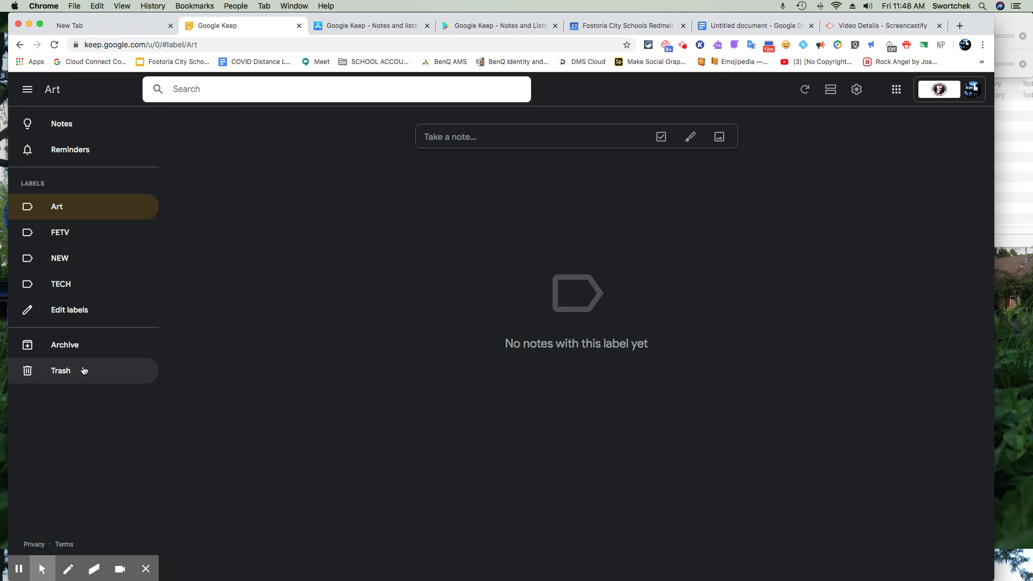
click(91, 128)
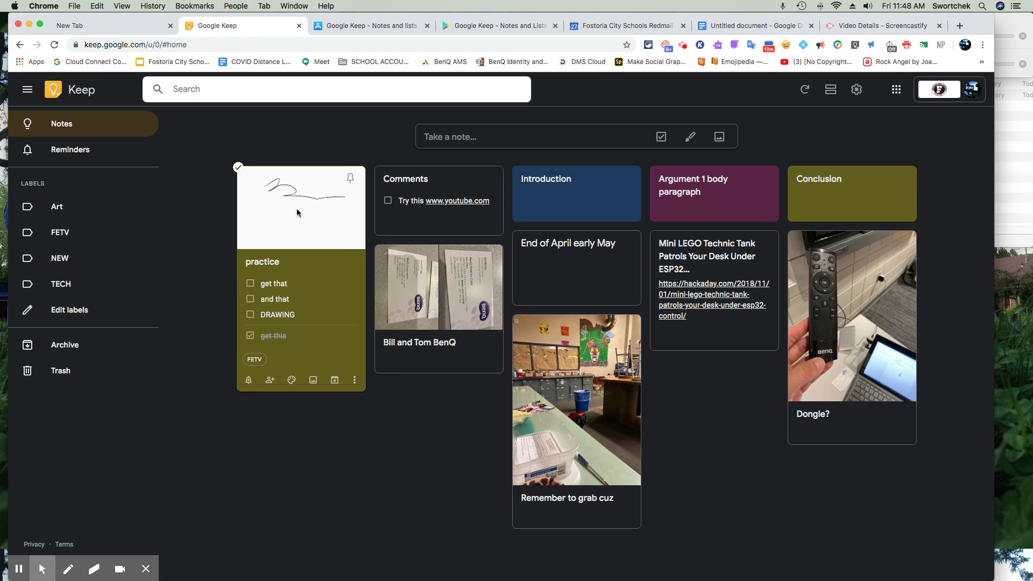
- Create a new note titled "hi" with the body text "kjkljlkljlljkljll;j"
click(490, 137)
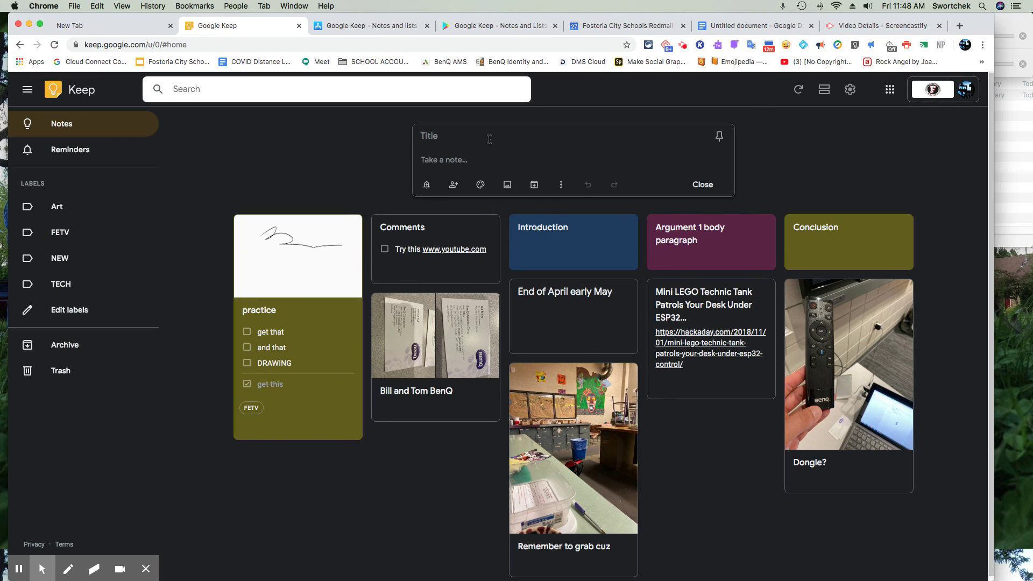
click(473, 136)
text(hi)
click(453, 157)
text(kjkljlkljlljkljll;j)
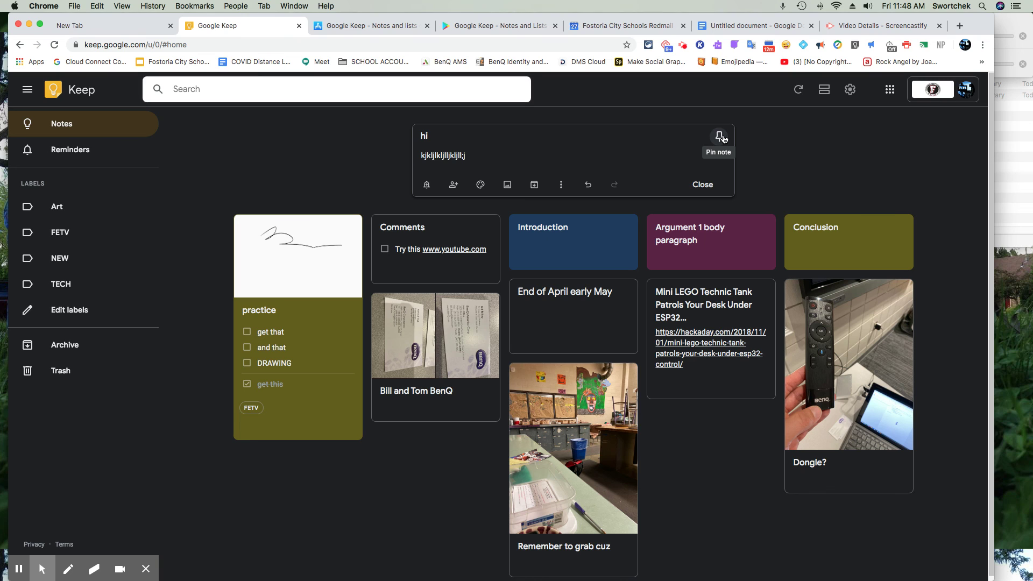
click(428, 189)
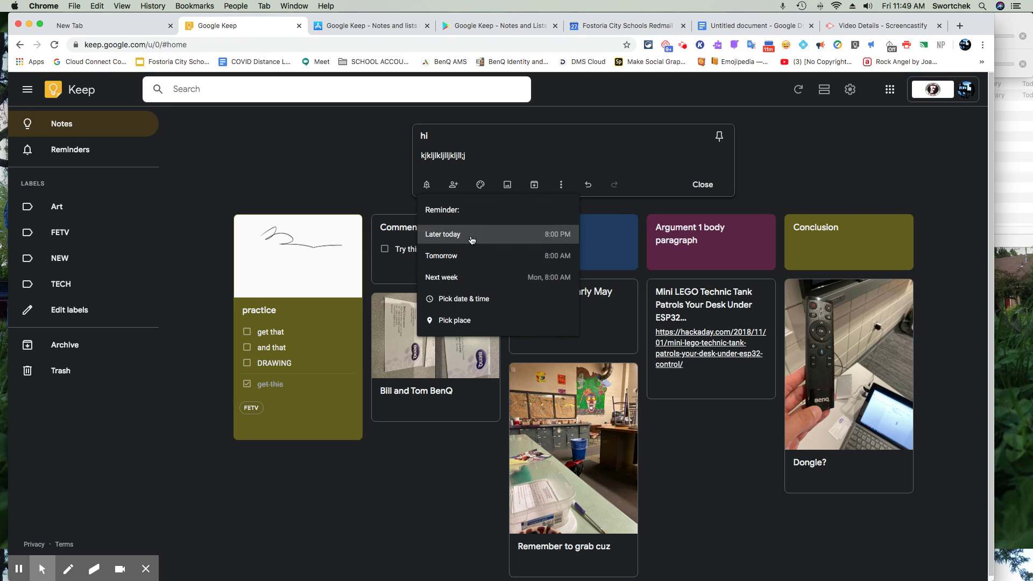
click(453, 186)
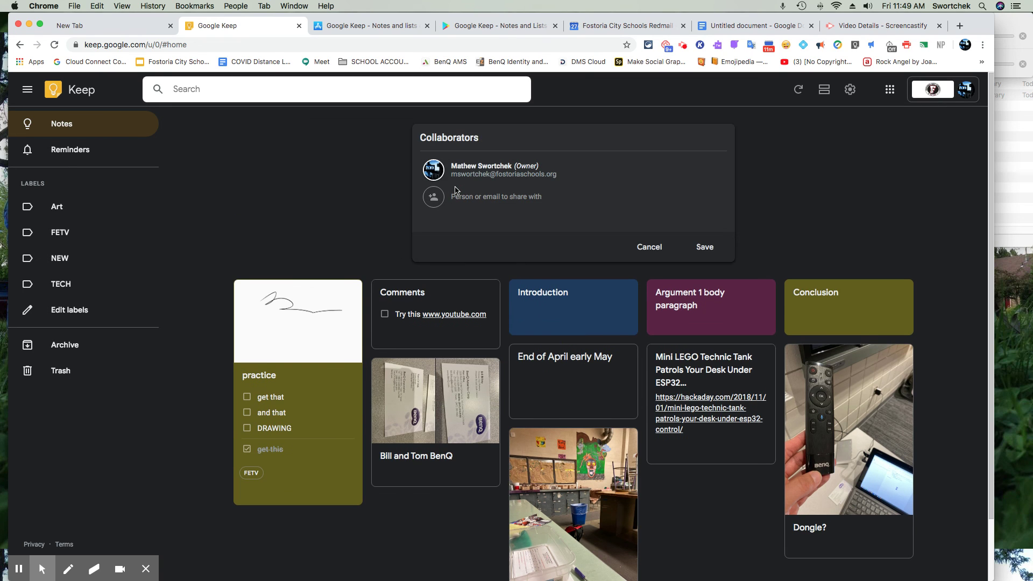
text(deb)
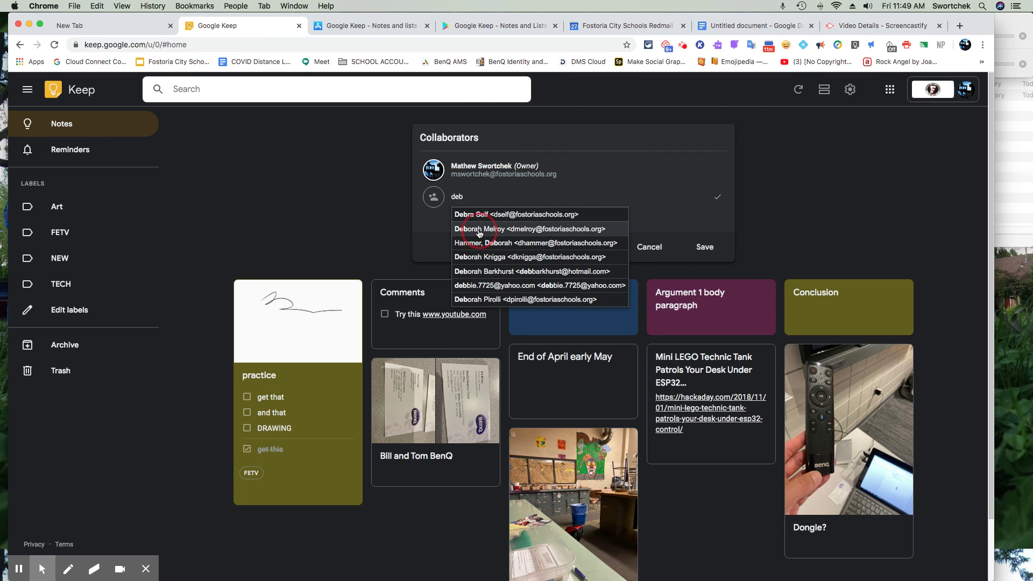
click(481, 230)
click(654, 254)
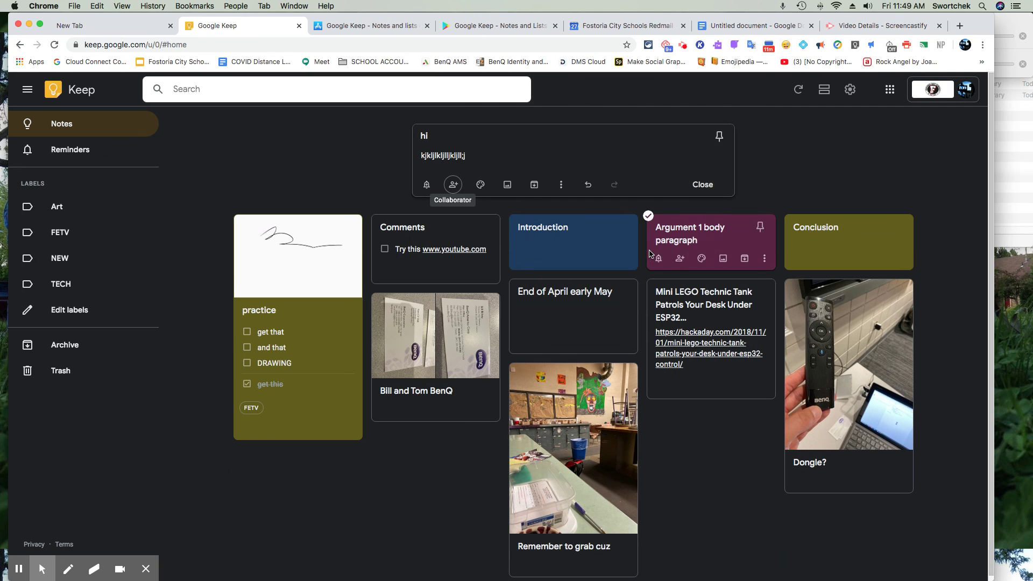
- Change the background color of the "hi" note to green
mouse_move(479, 195)
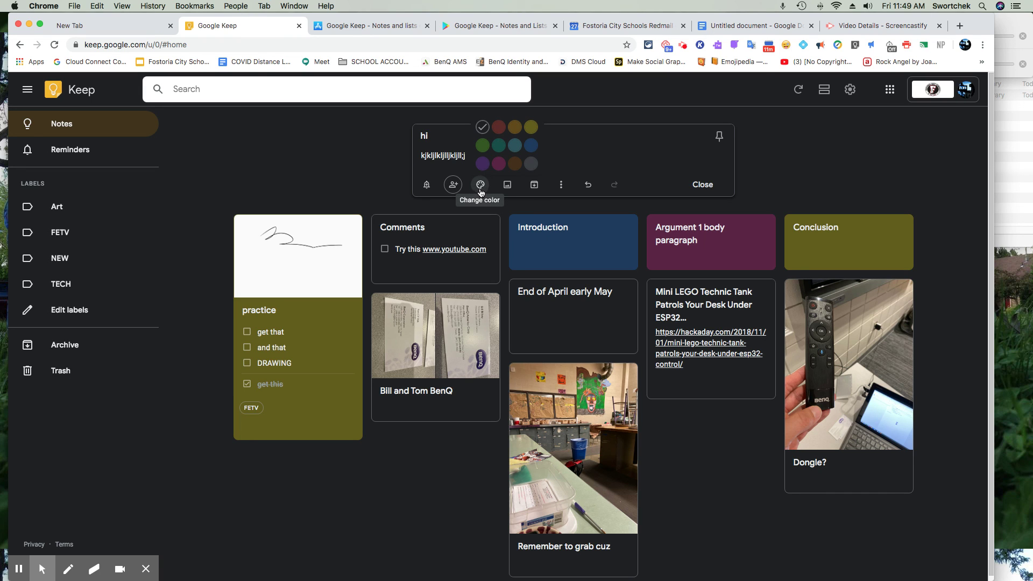
click(482, 145)
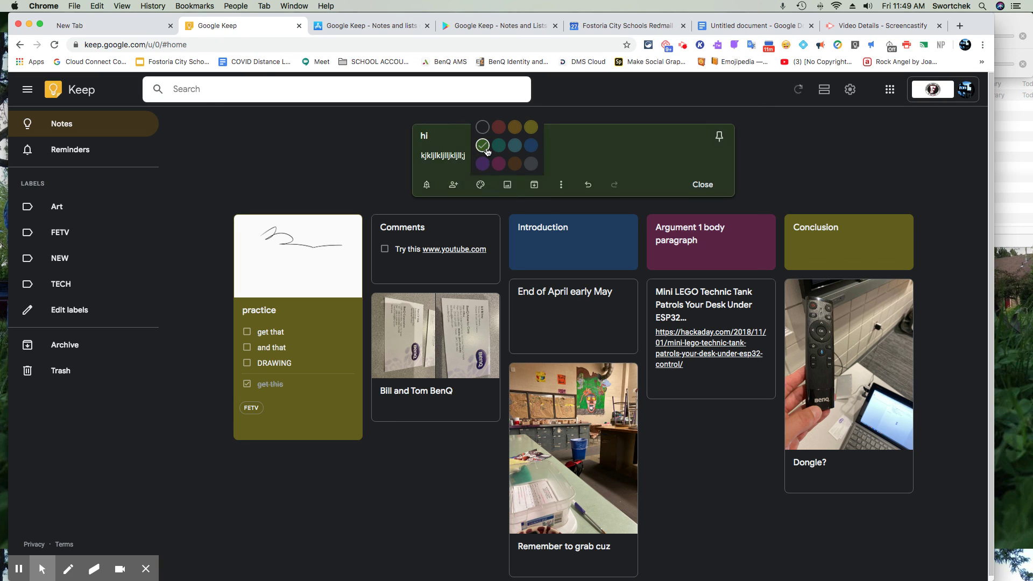
- Attach the ShapesintheRealWorld QR code PNG from Downloads to the note and delete the image again
click(507, 186)
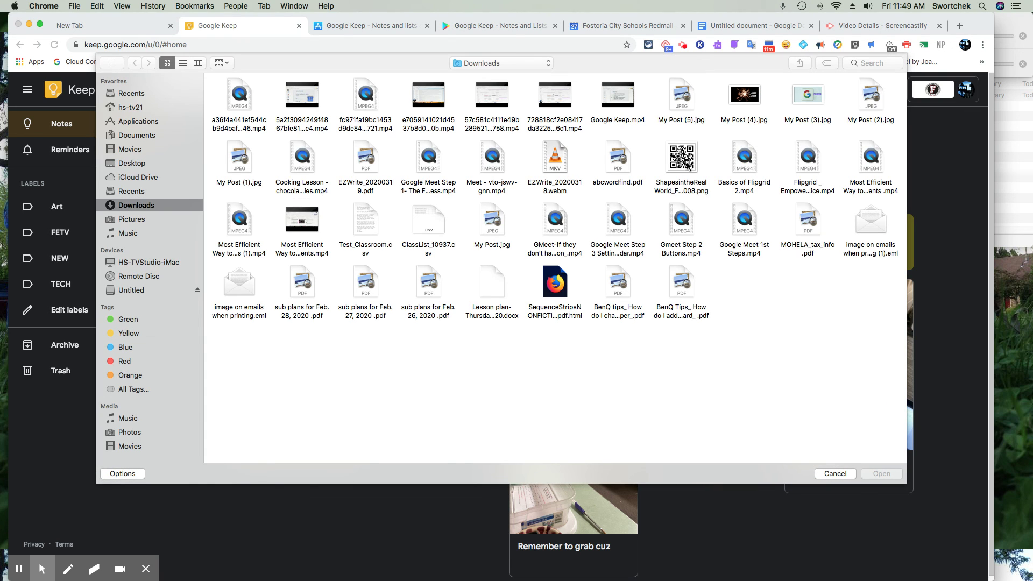
click(683, 162)
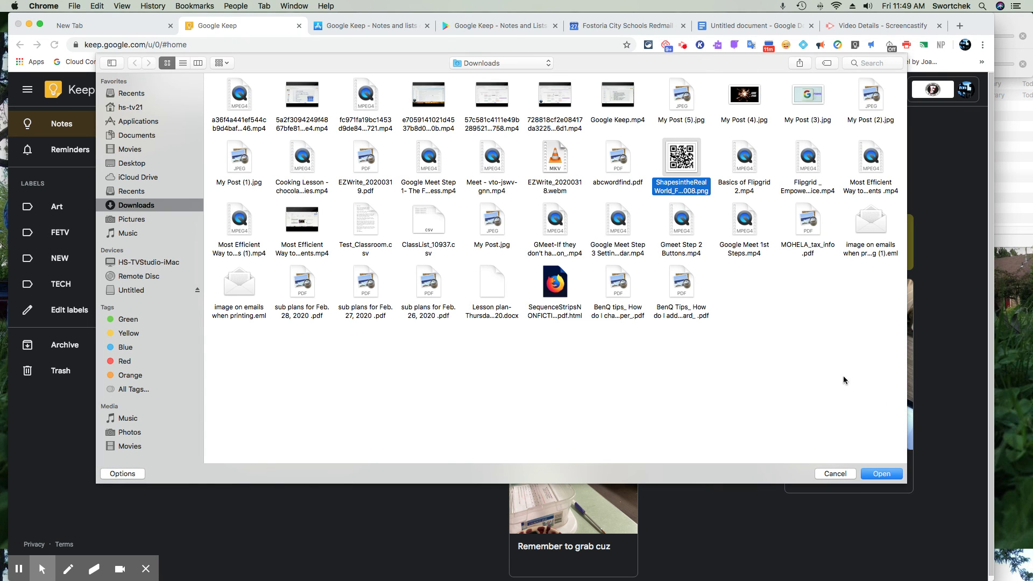
click(881, 474)
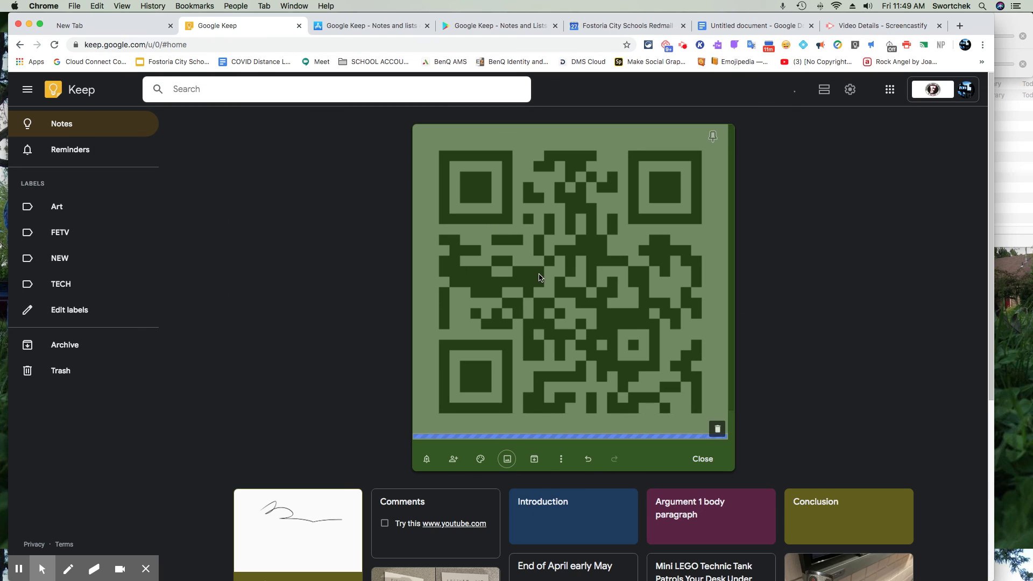
scroll(540, 277, down, 2)
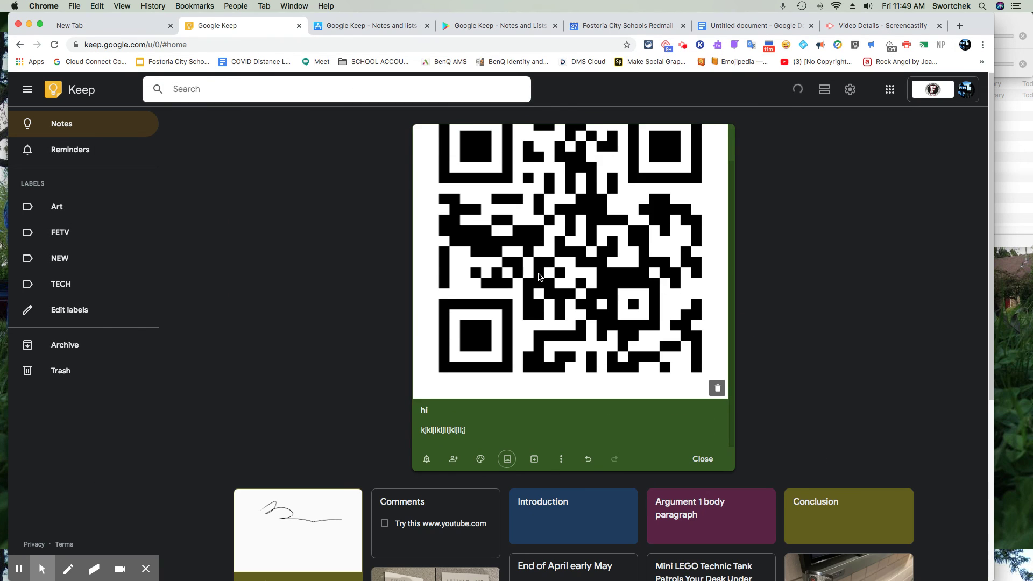
scroll(541, 277, up, 2)
click(717, 429)
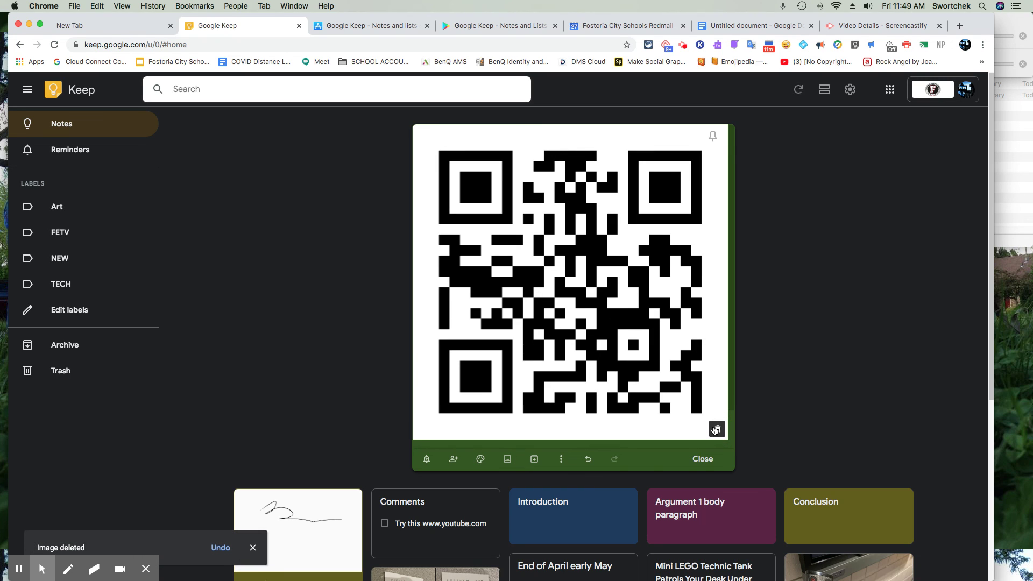
click(717, 430)
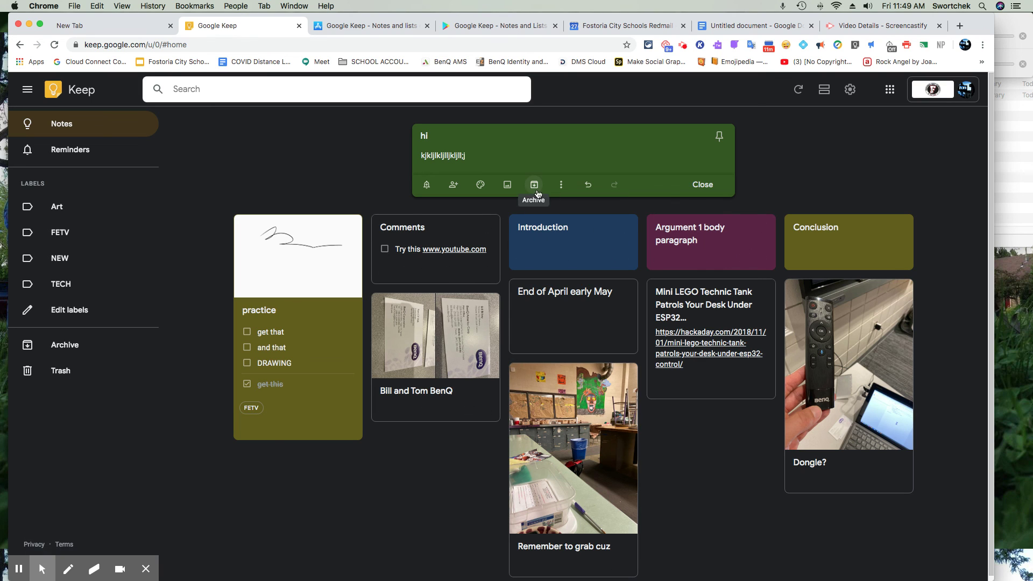
- Apply the FETV label to the "hi" note, and view the notes filed under that label
click(561, 189)
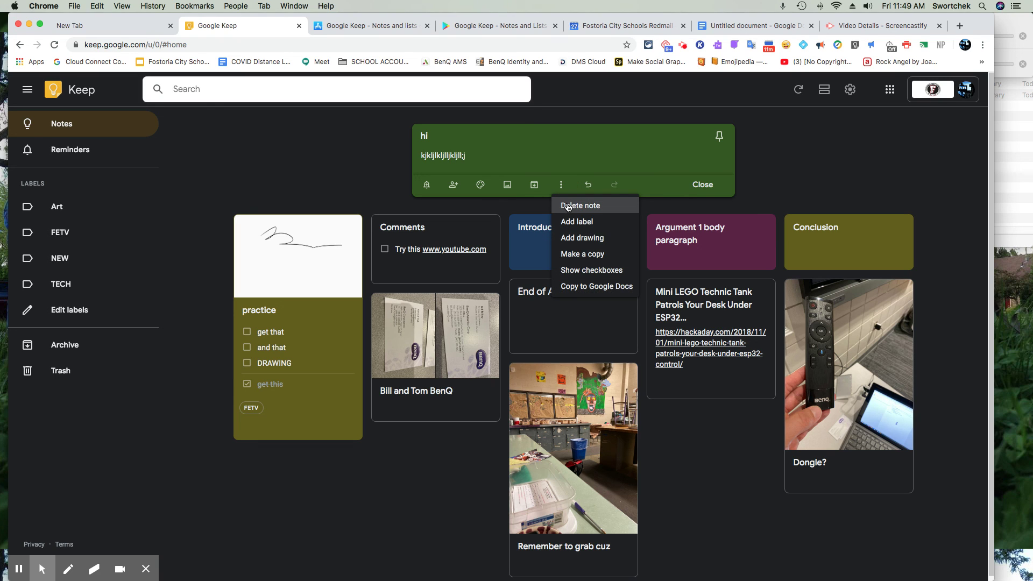
click(573, 221)
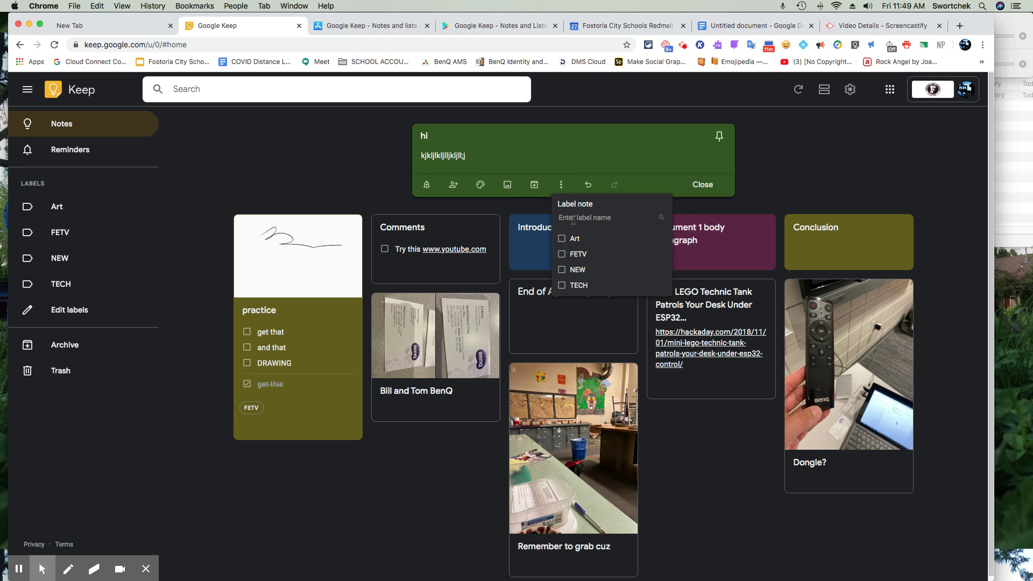
click(563, 255)
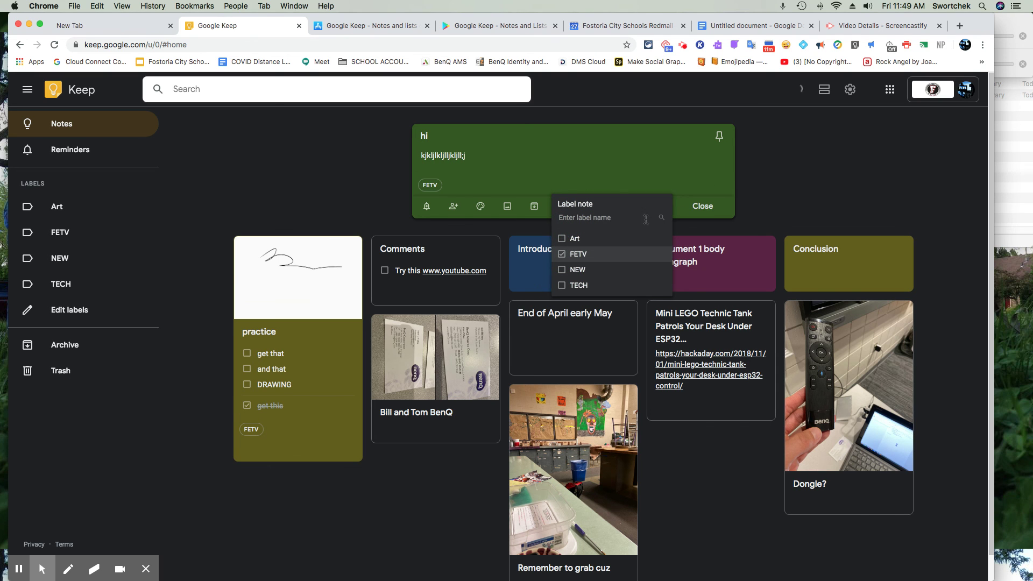
click(684, 208)
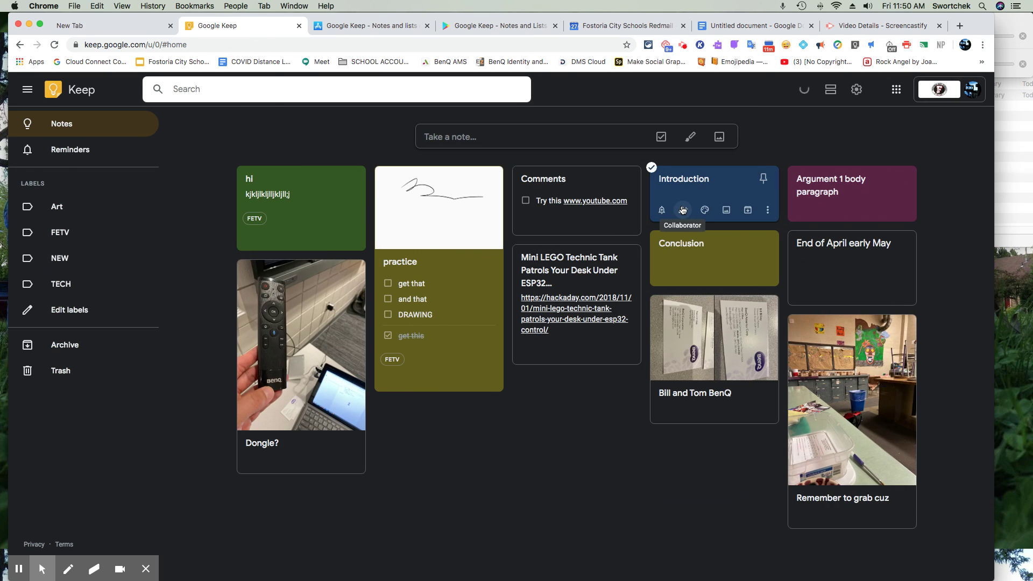
click(49, 237)
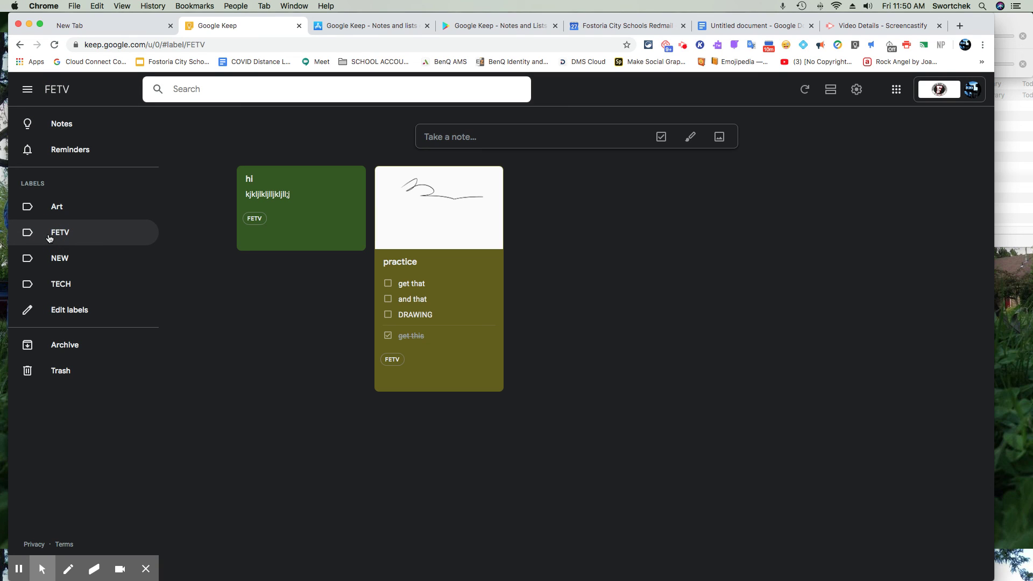
- Reopen the "hi" note from all notes and add a drawing with a wavy freehand stroke across the canvas
click(54, 128)
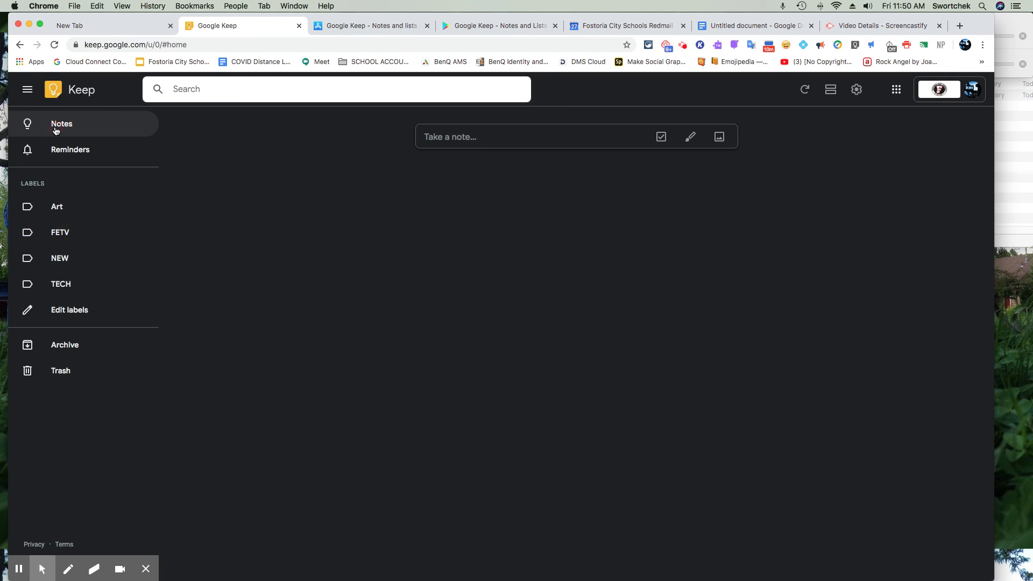
click(289, 179)
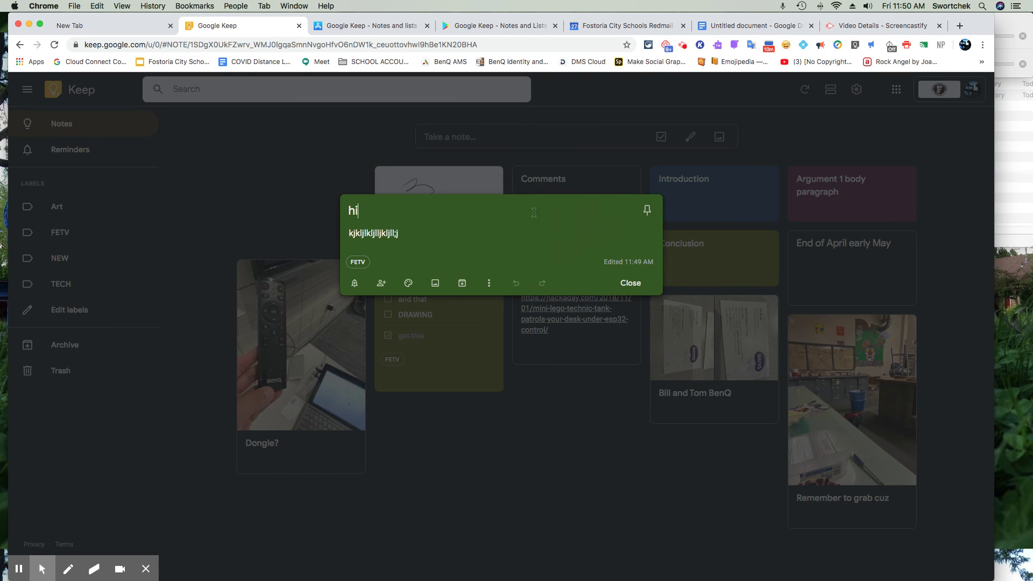
click(488, 283)
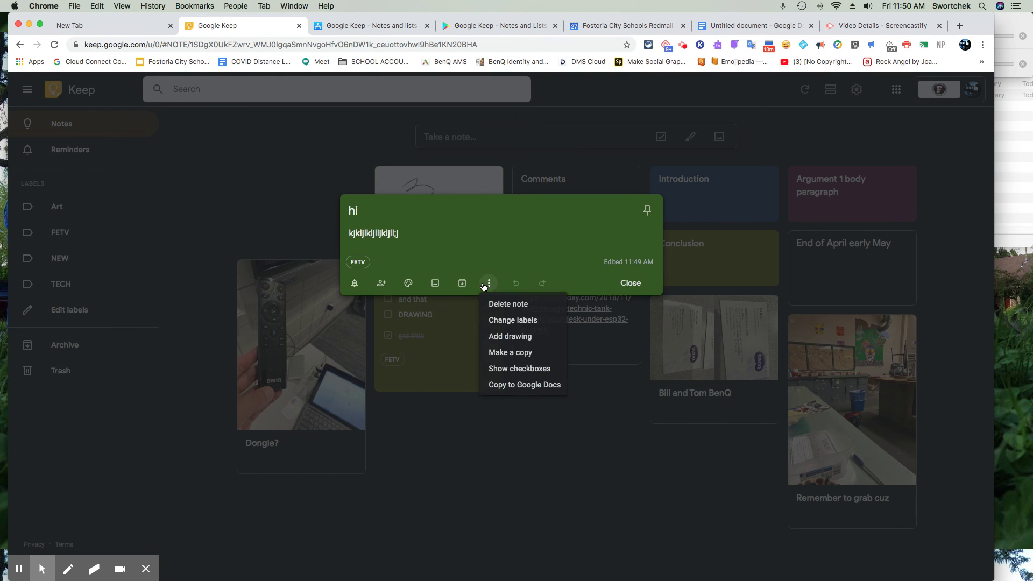
click(530, 337)
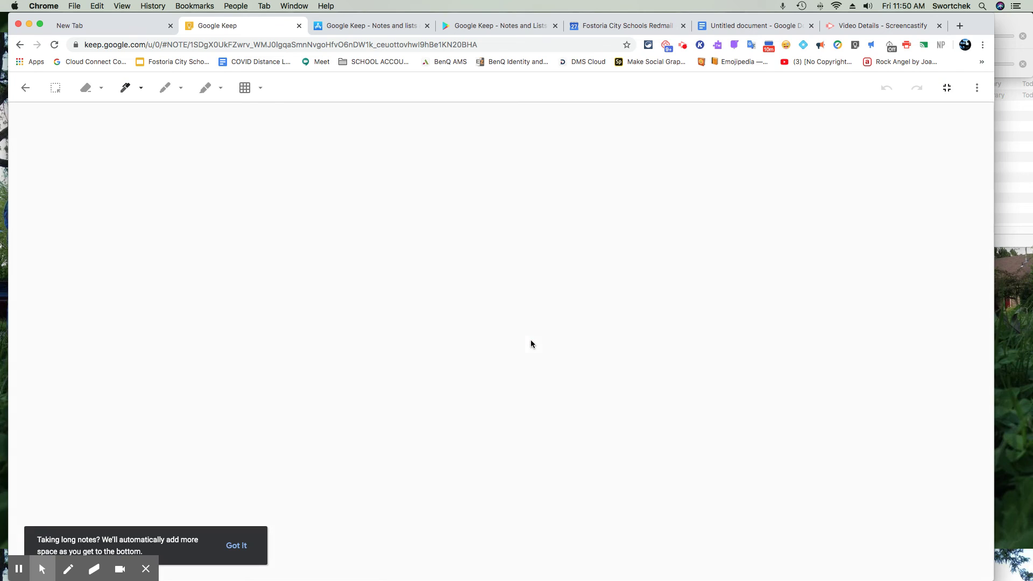
mouse_move(360, 323)
mouse_down()
mouse_move(493, 269)
mouse_move(928, 418)
mouse_up()
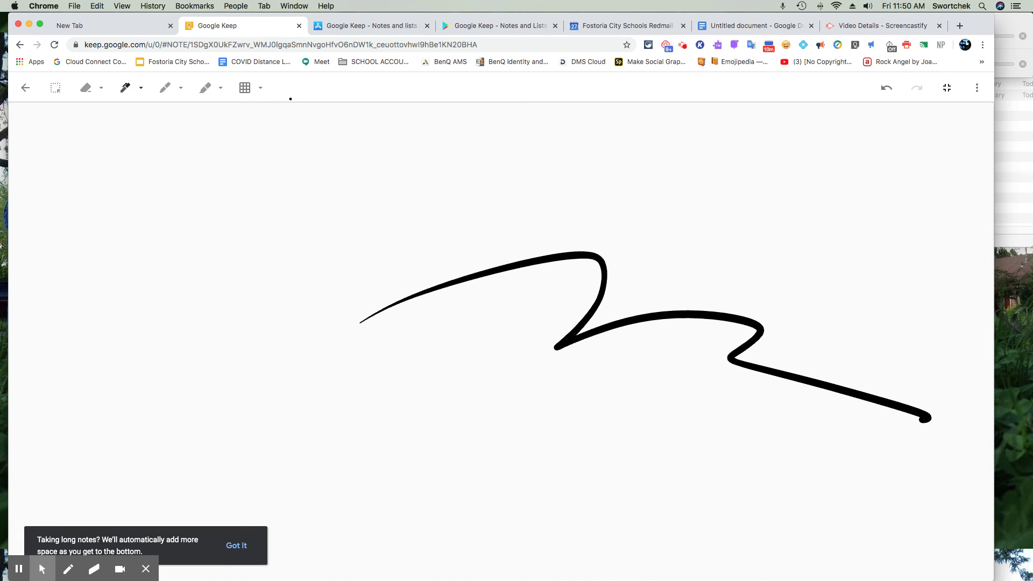
- Show a square grid behind the drawing and add a second wavy stroke leading to the first, returning to the note
click(256, 89)
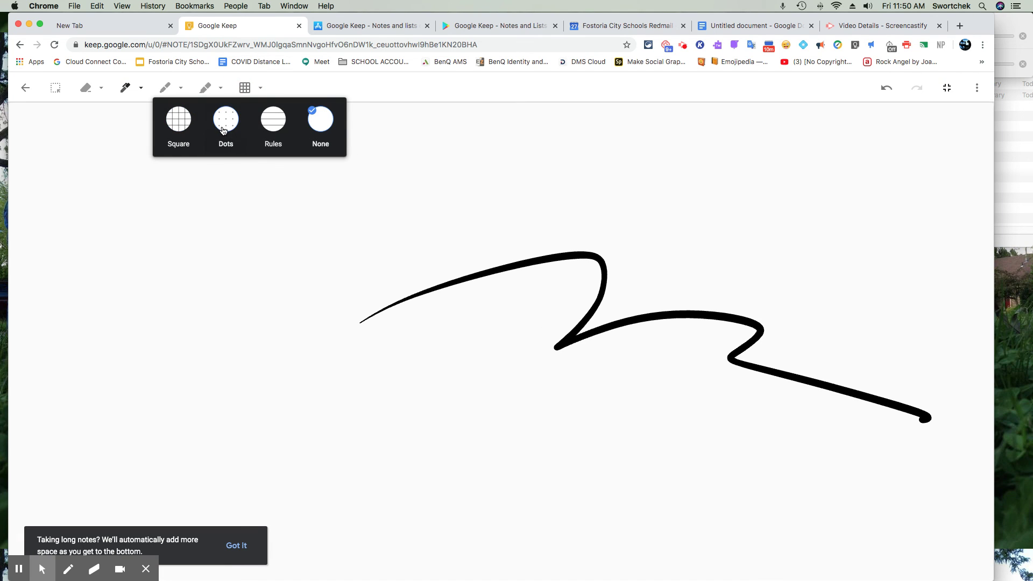
click(211, 128)
click(178, 120)
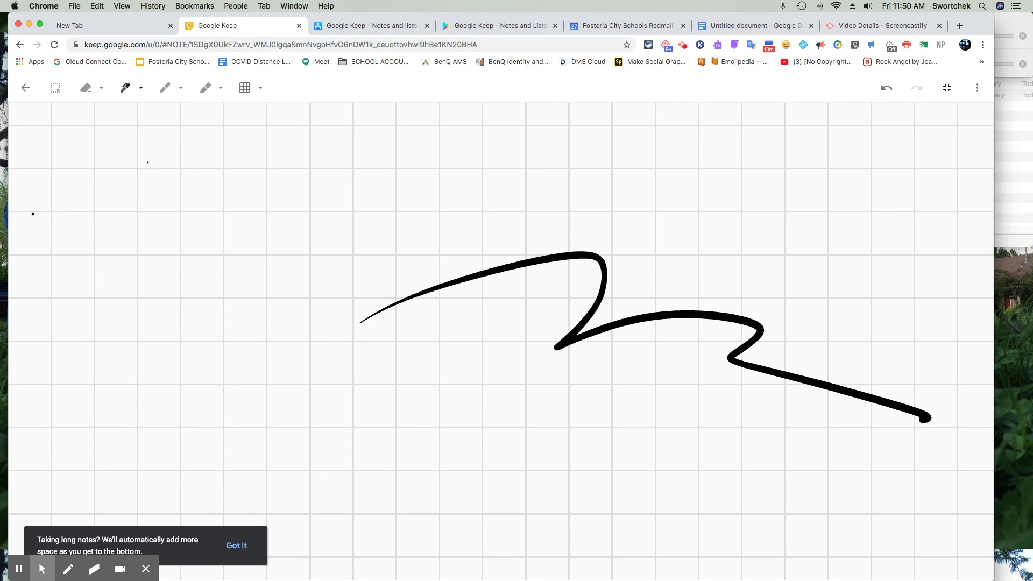
mouse_move(33, 214)
mouse_down()
mouse_move(357, 351)
mouse_move(374, 369)
mouse_up()
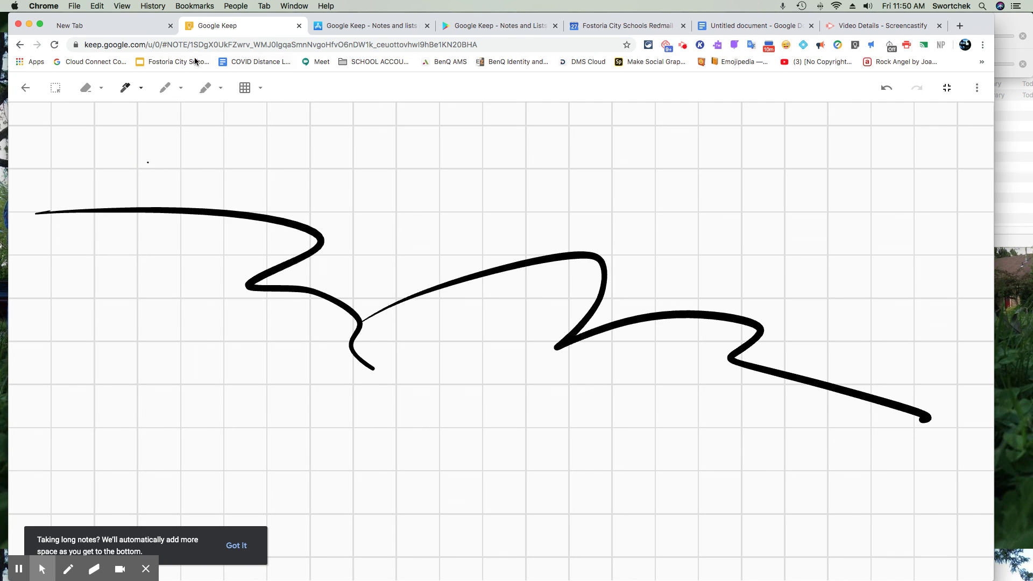
click(34, 90)
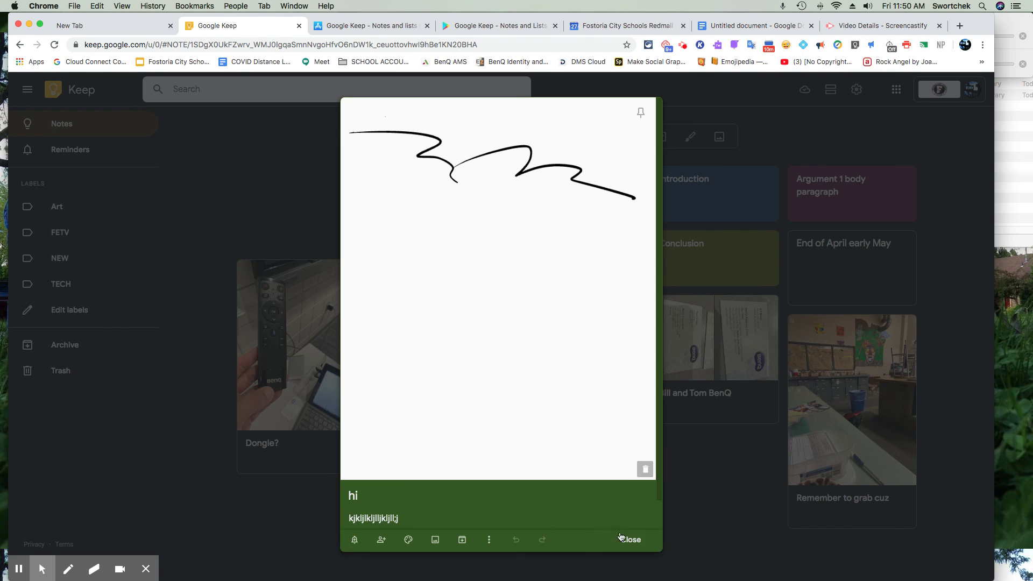
- Show checkboxes in the "hi" note and add the list items "do this" and "do that"
click(493, 536)
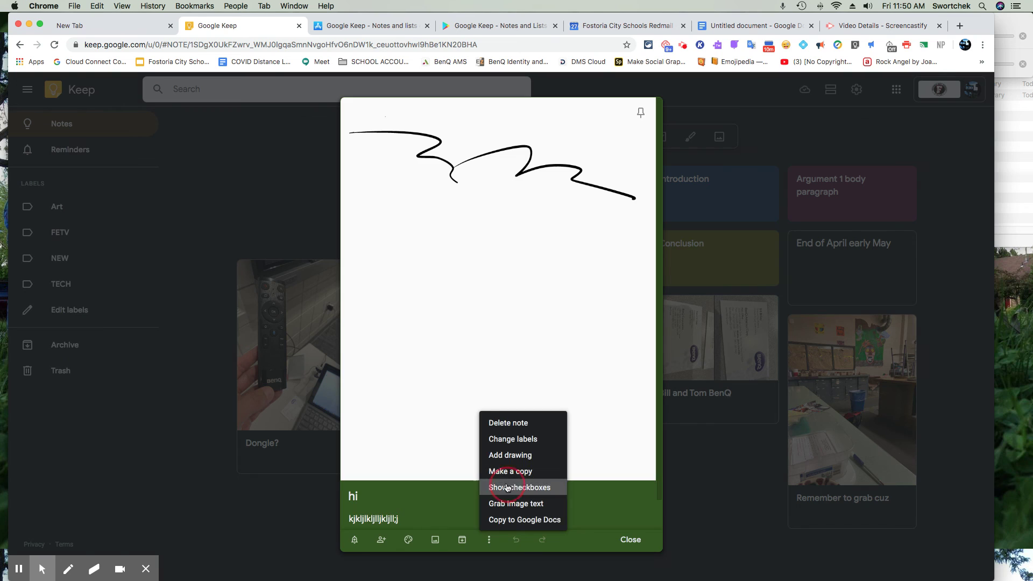
click(507, 488)
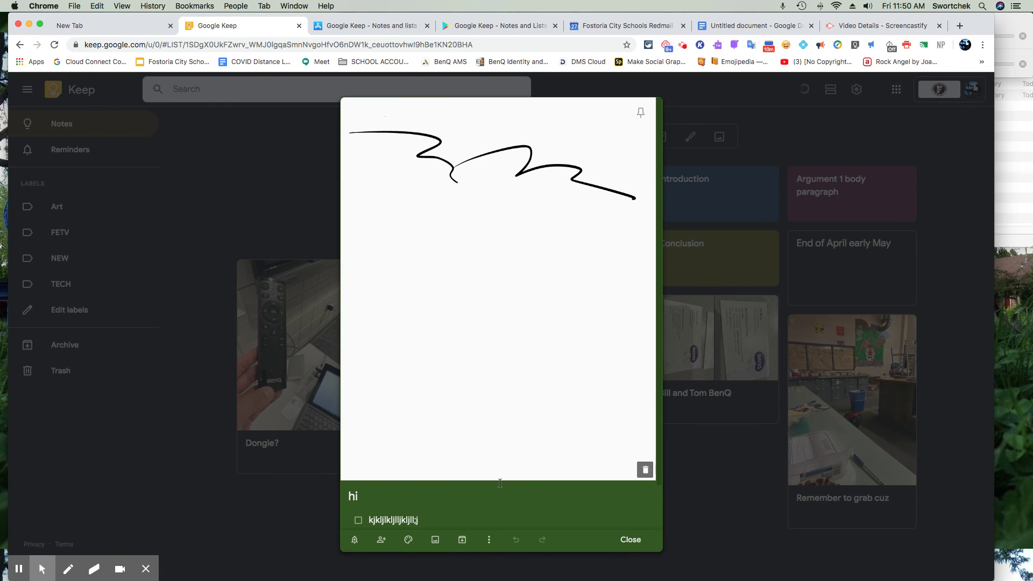
scroll(489, 477, down, 2)
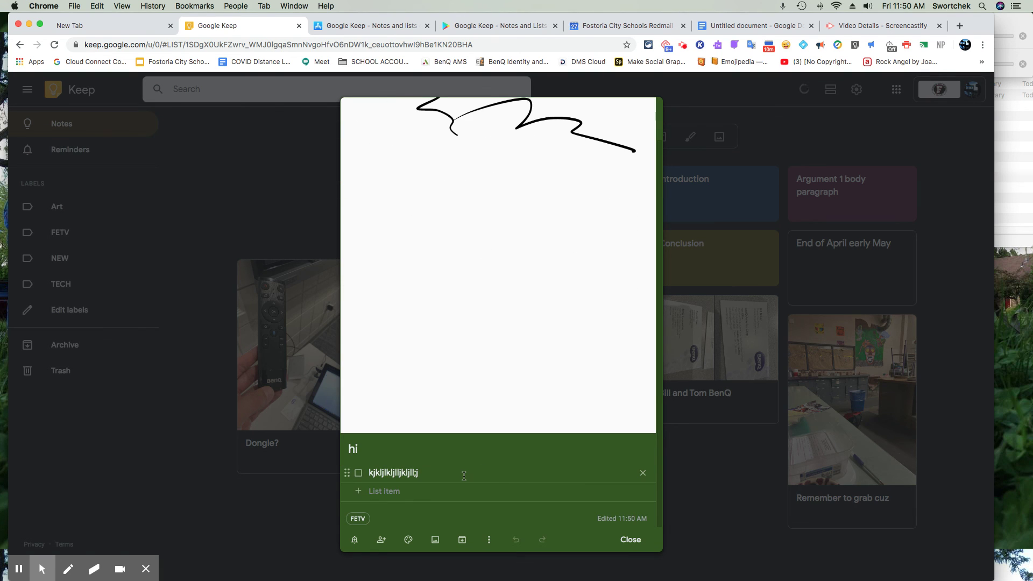
text(do th)
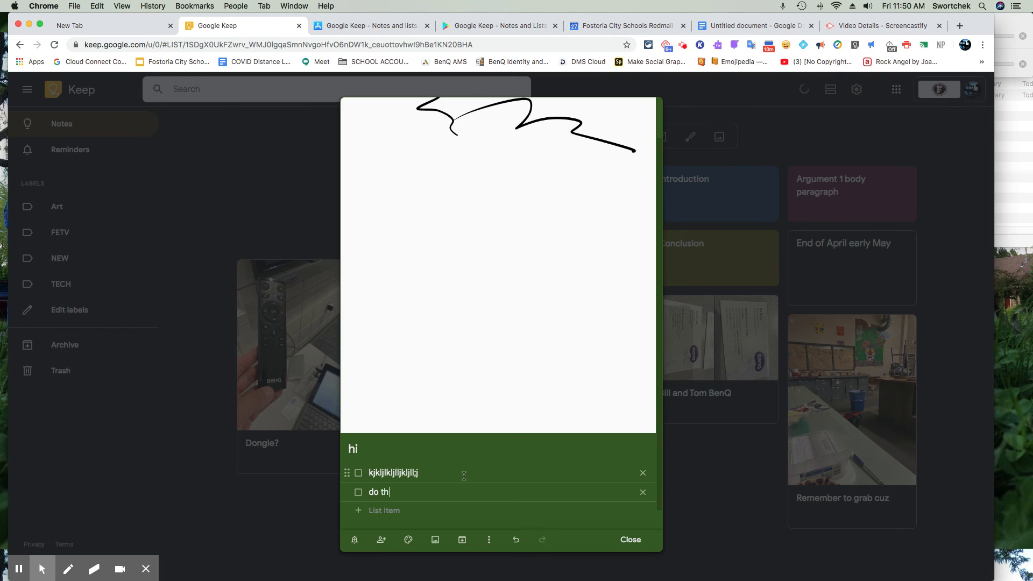
text(is)
key(Return)
text(do that)
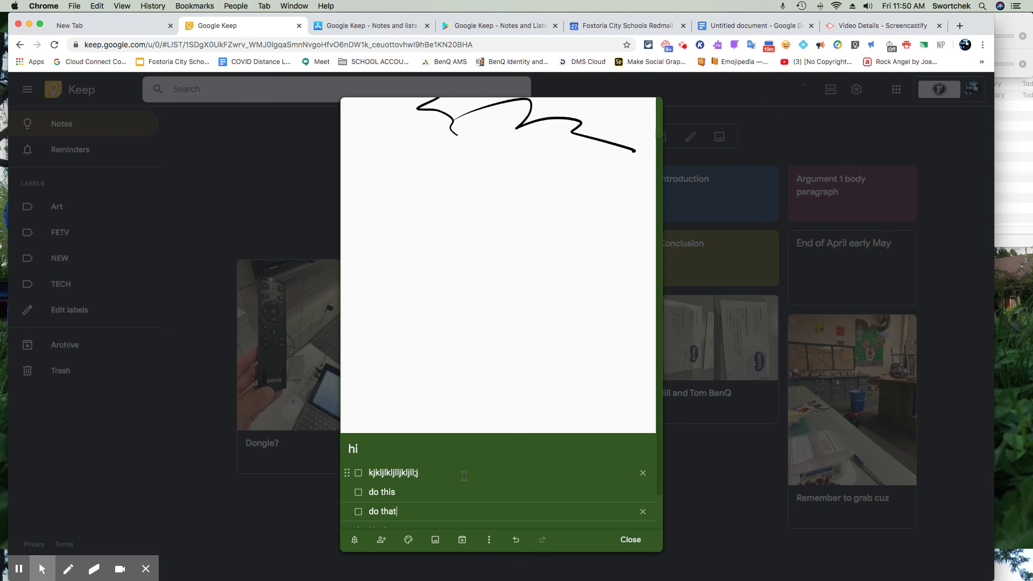
- Add three more list items reading "and that" to the "hi" note and close the note
key(Return)
text(and that)
key(Return)
text(and that)
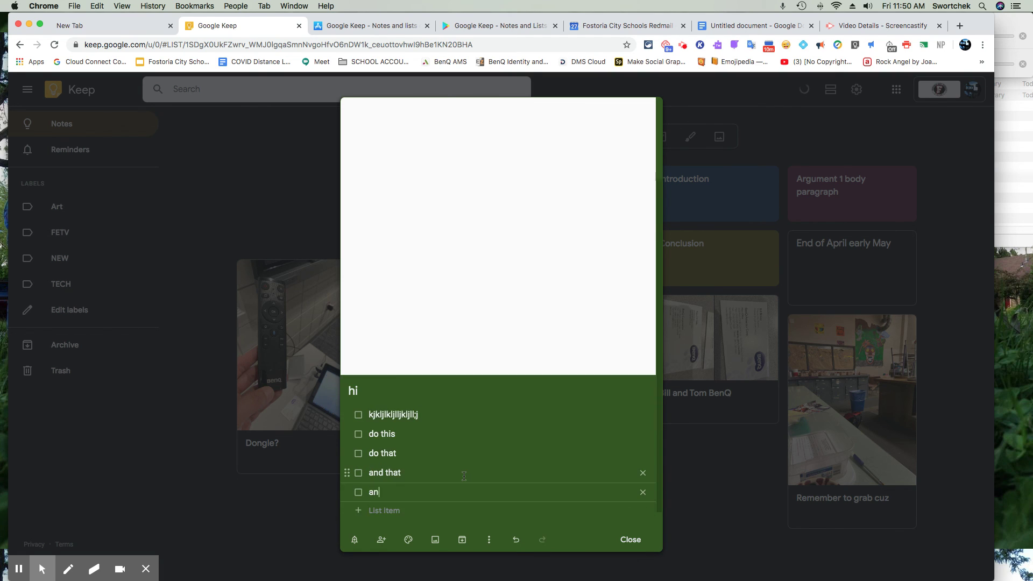
key(Return)
text(and that)
key(Return)
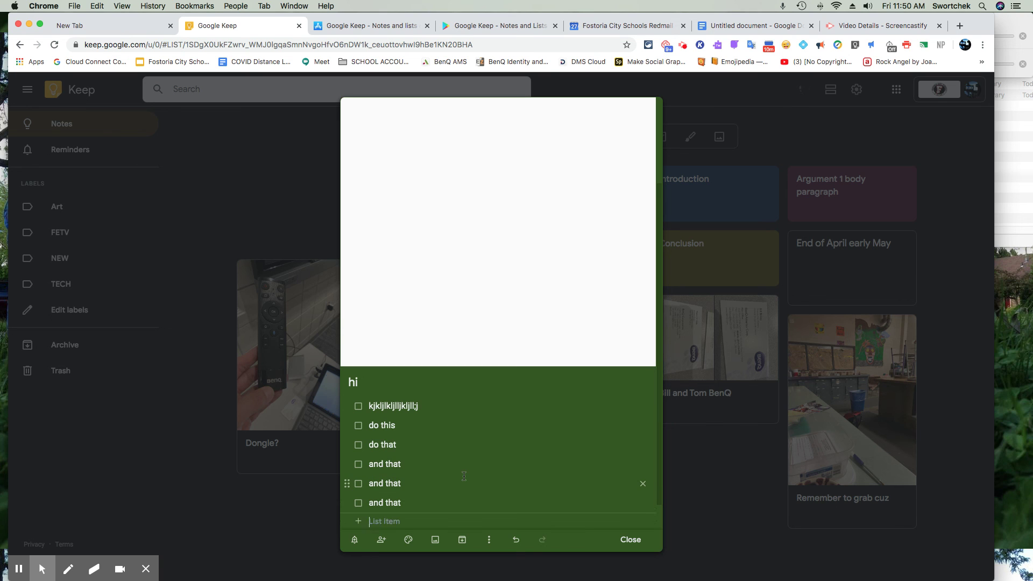
click(630, 540)
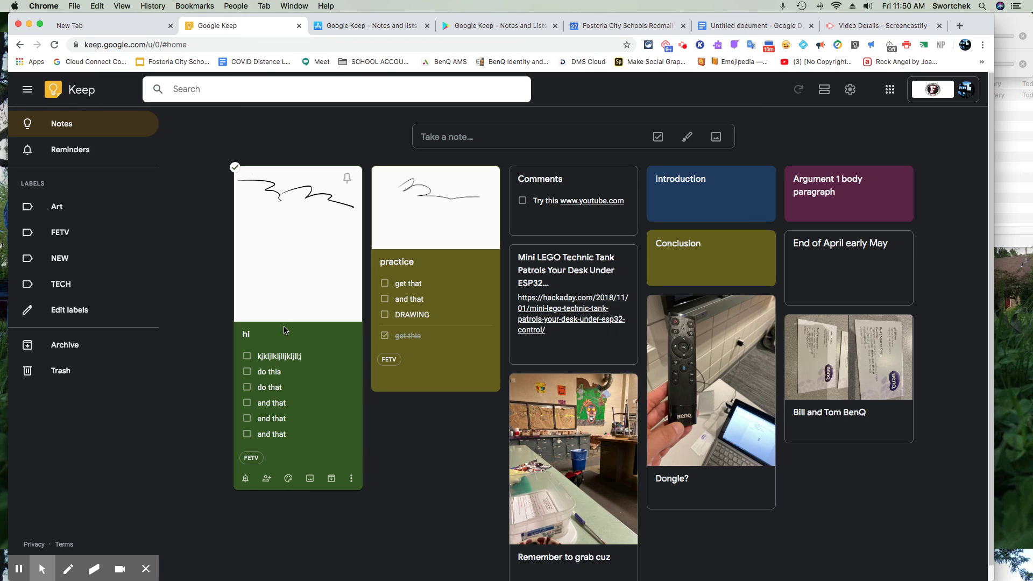
- Grab the image text from the drawing in the "hi" note
click(351, 478)
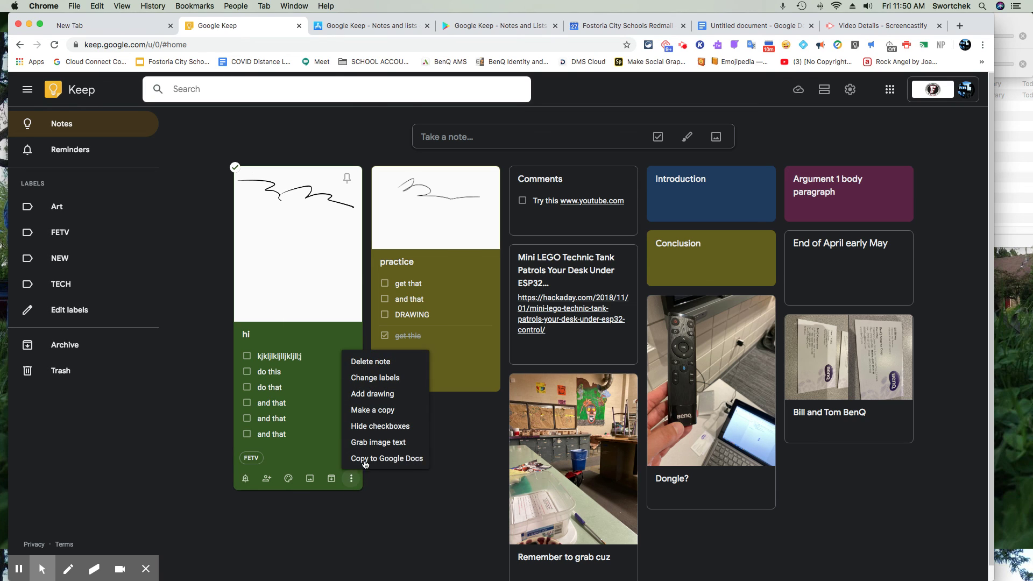
click(371, 442)
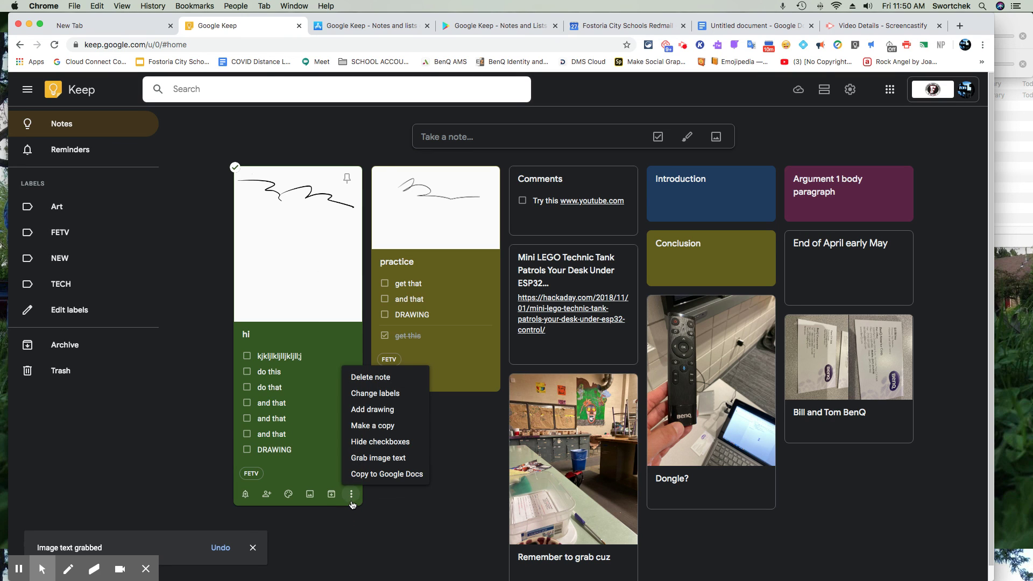
- Copy the "hi" note to Google Docs and view the resulting document, closing it to return to Keep
click(370, 480)
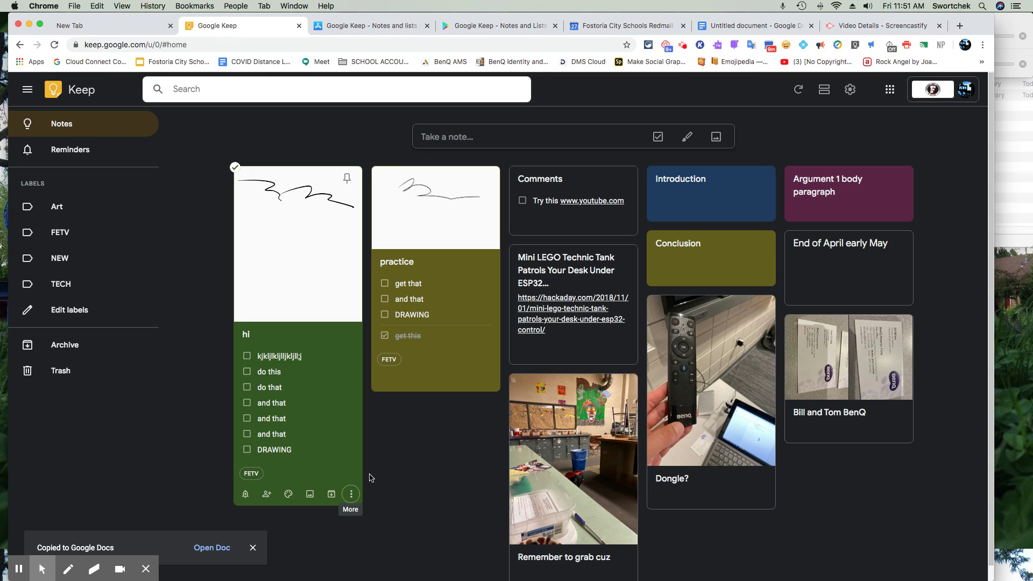
click(223, 546)
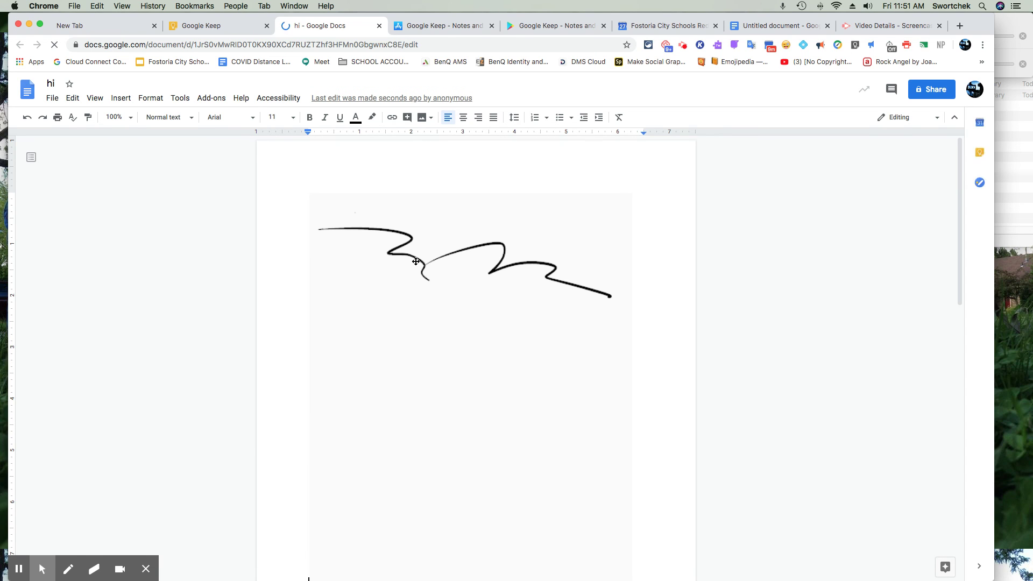
click(380, 26)
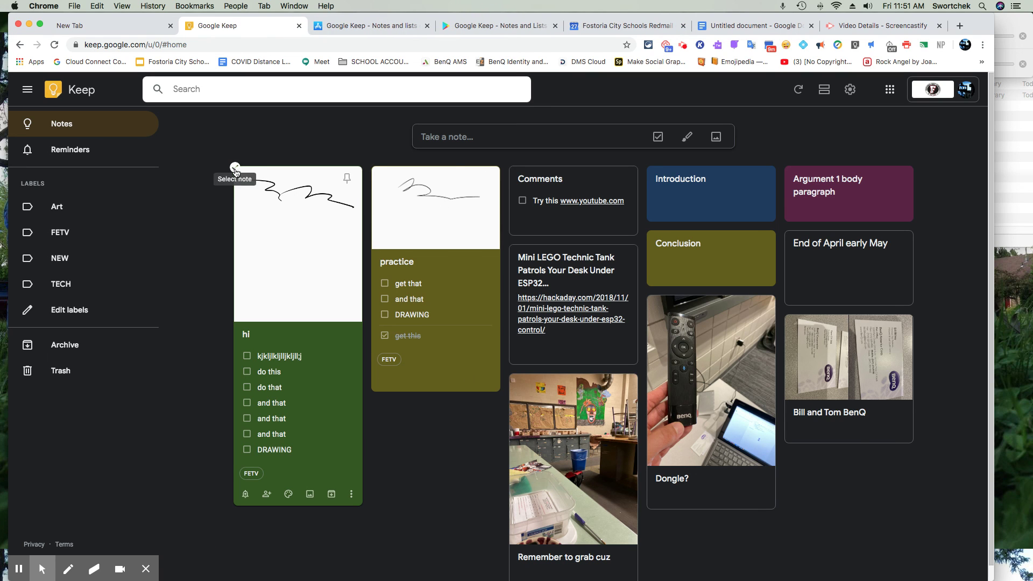
- Select and deselect the "hi" note, and move it to the third column of the notes grid
click(236, 169)
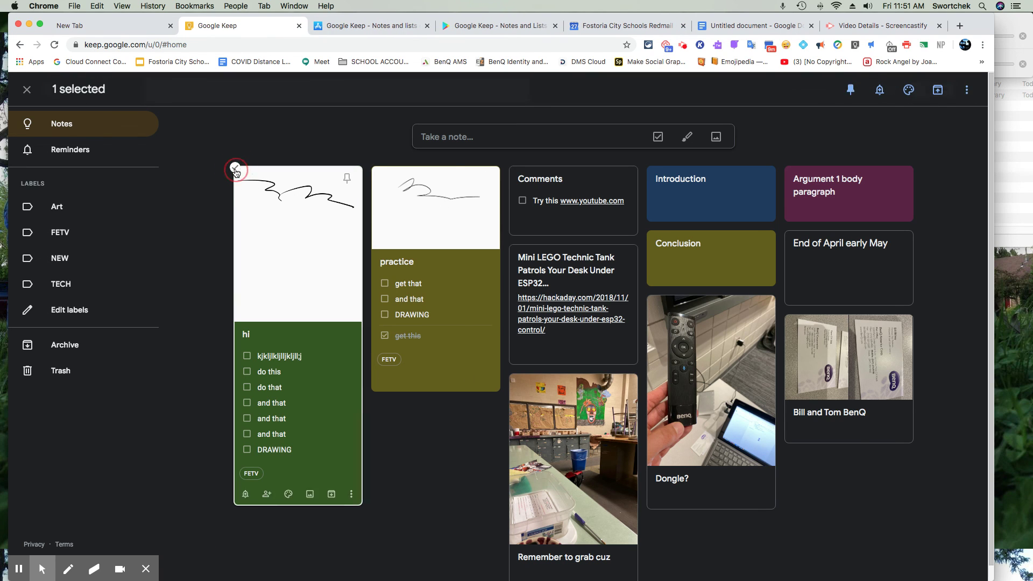
click(236, 169)
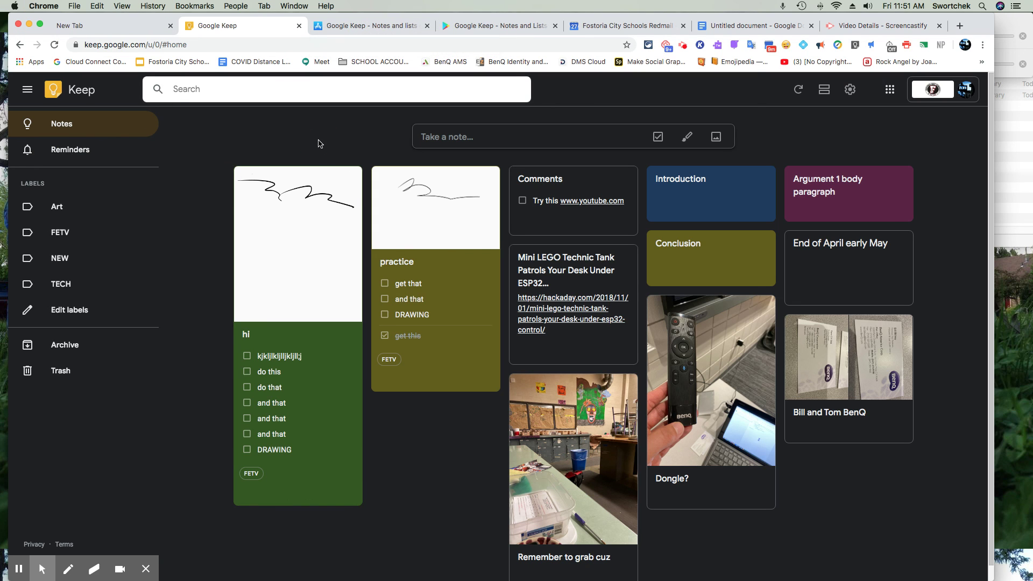
drag(245, 181, 613, 178)
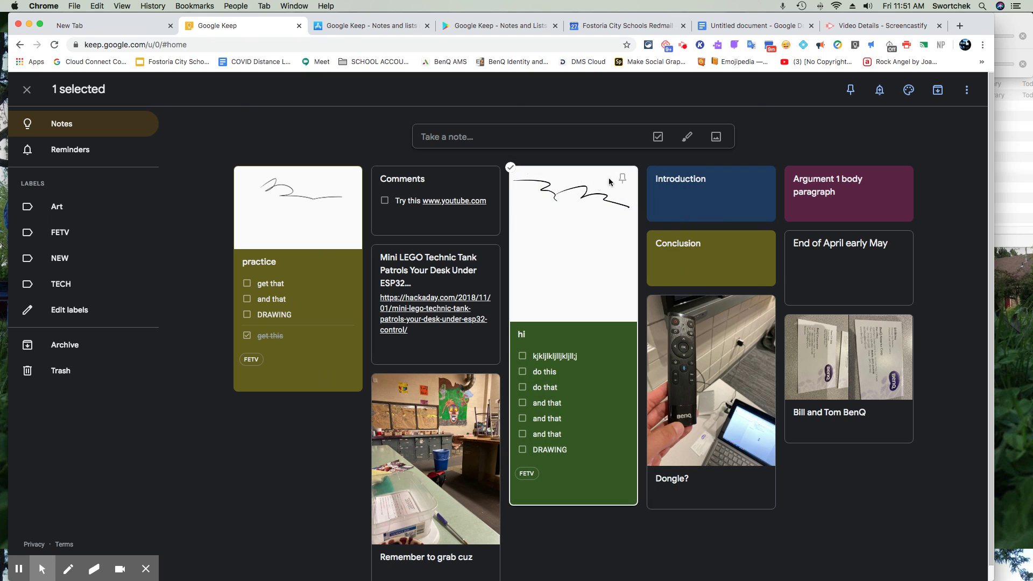
click(797, 139)
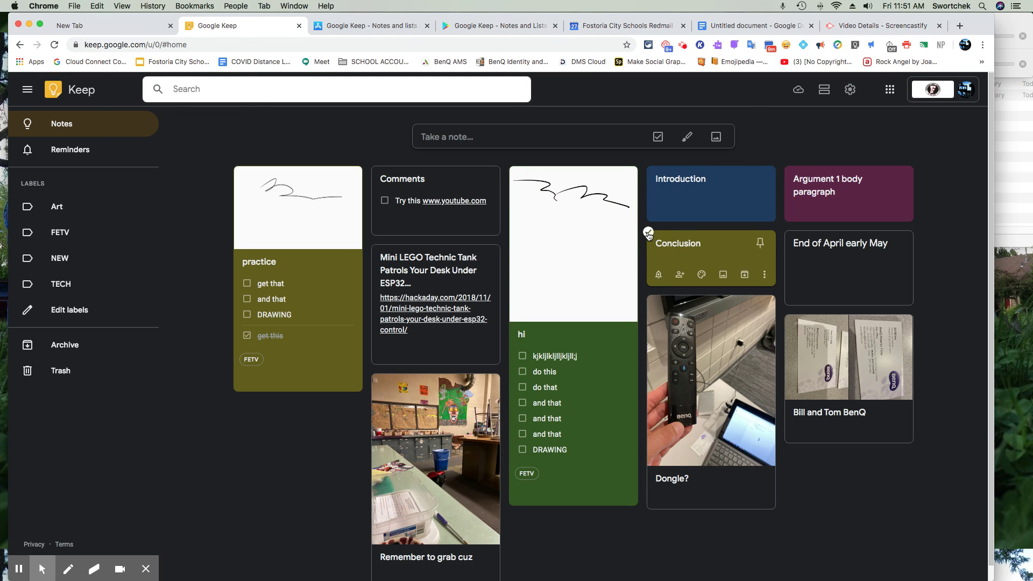
click(627, 494)
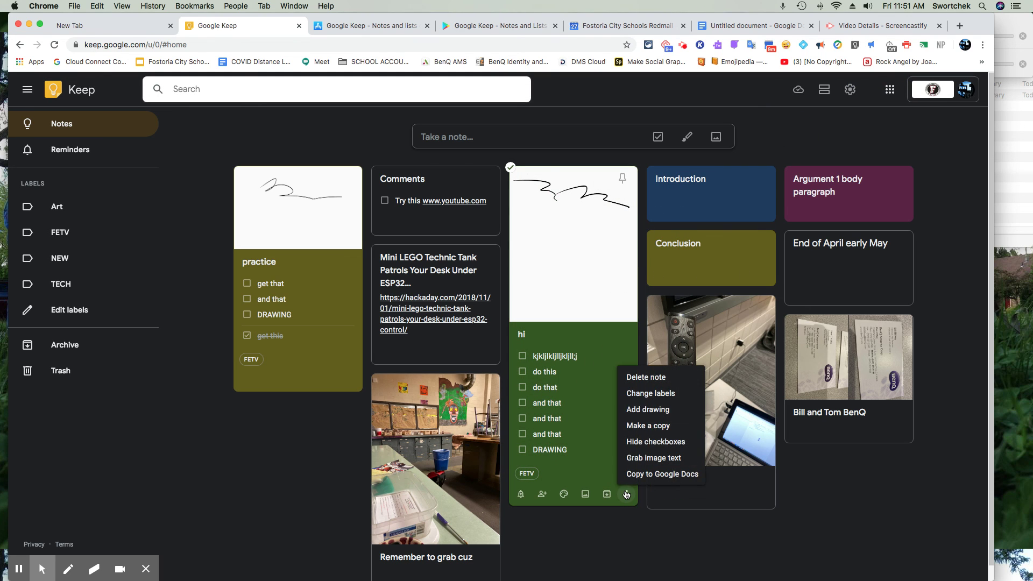
click(626, 494)
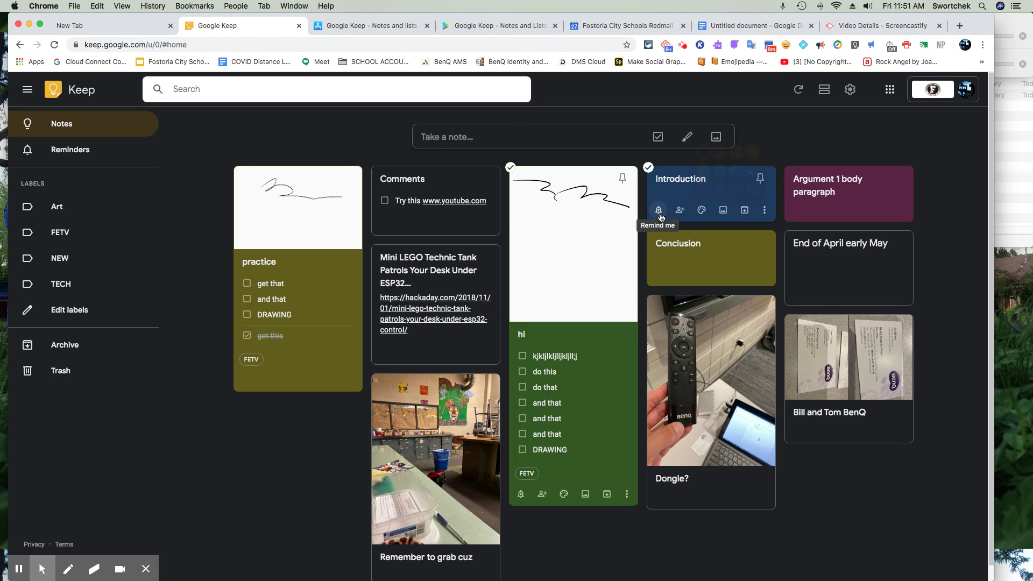
- Check off "get that" in the "practice" note, and uncheck both completed items, "get this" and "get that"
click(246, 284)
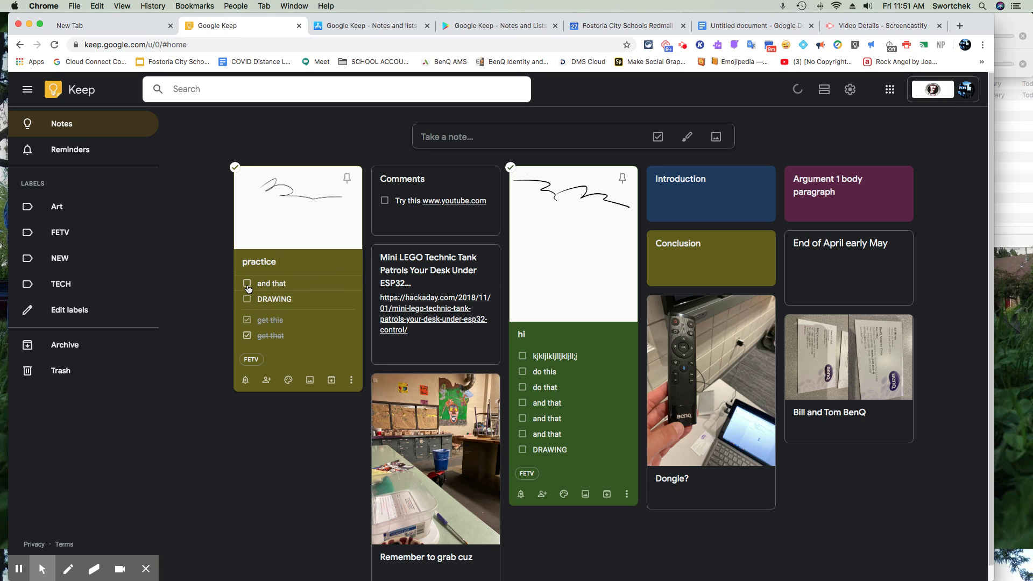
click(247, 334)
click(247, 336)
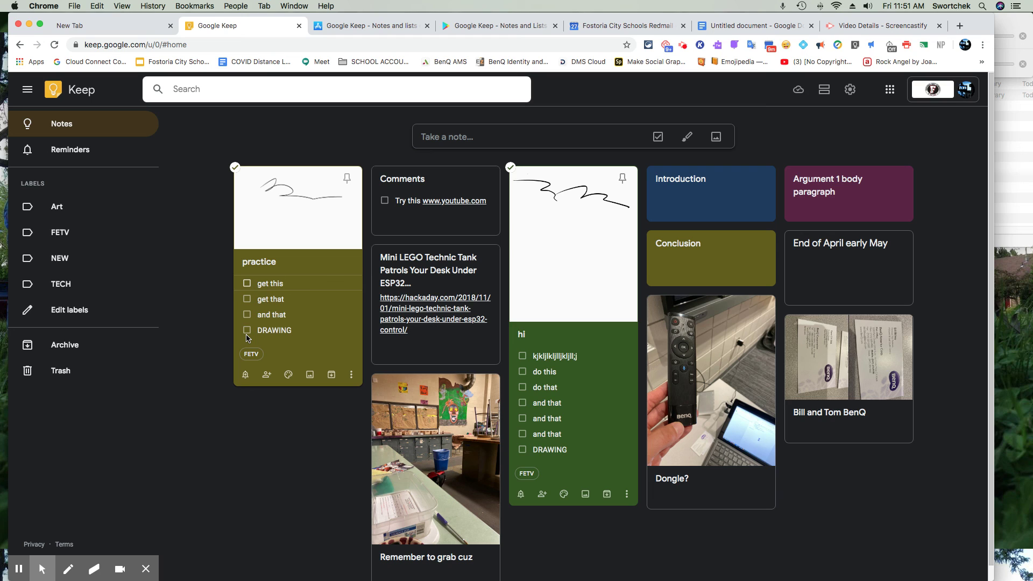
- Switch to the untitled Google Docs document, check off "do this" in the "hi" note from its Keep notes, and return to Keep
click(761, 29)
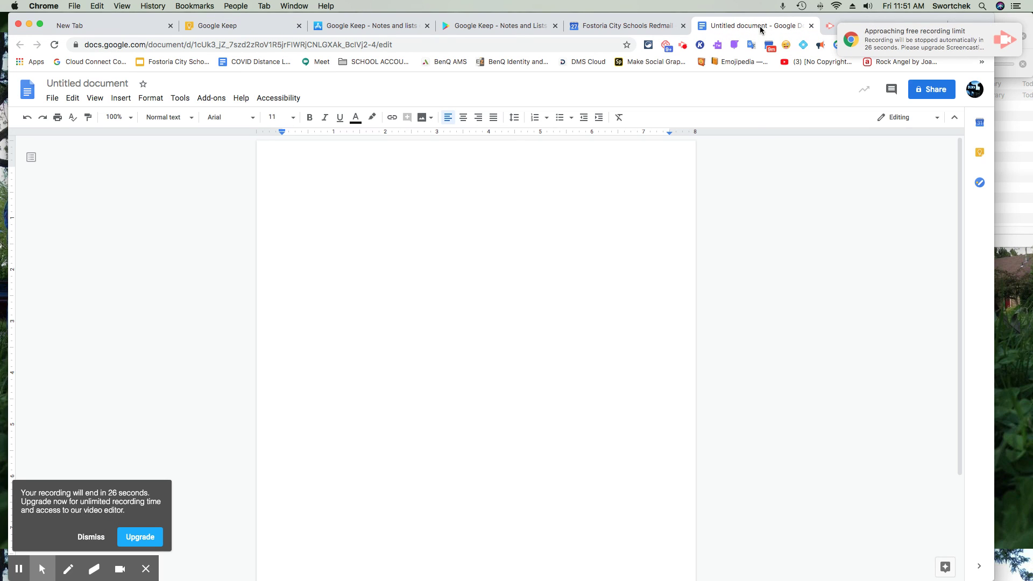
click(980, 152)
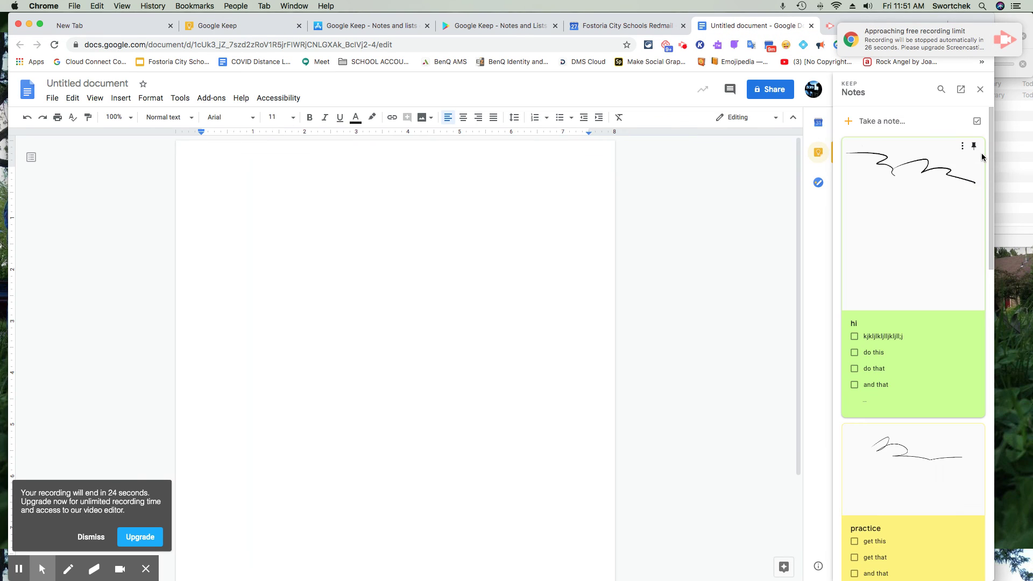
click(854, 352)
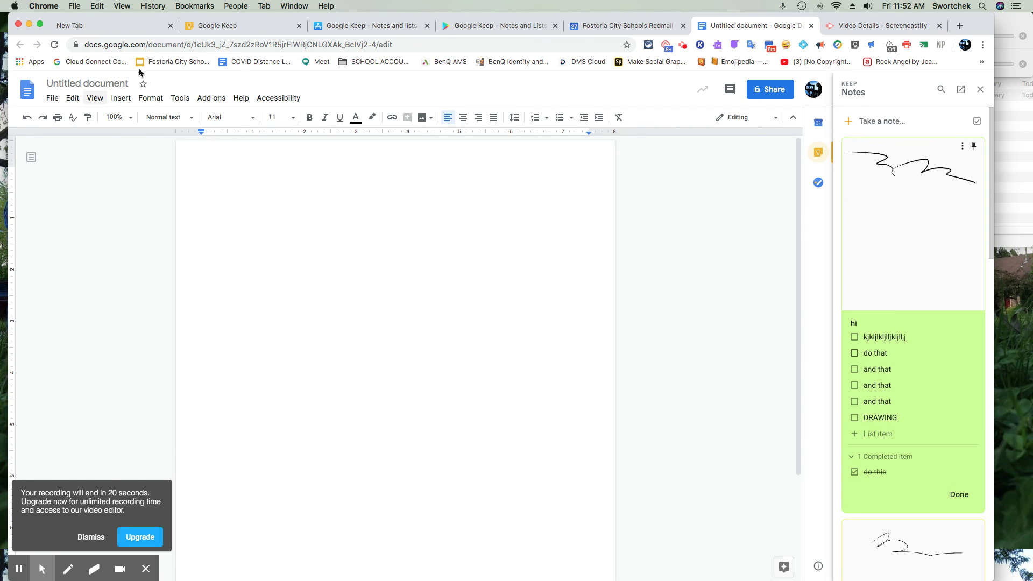
click(206, 28)
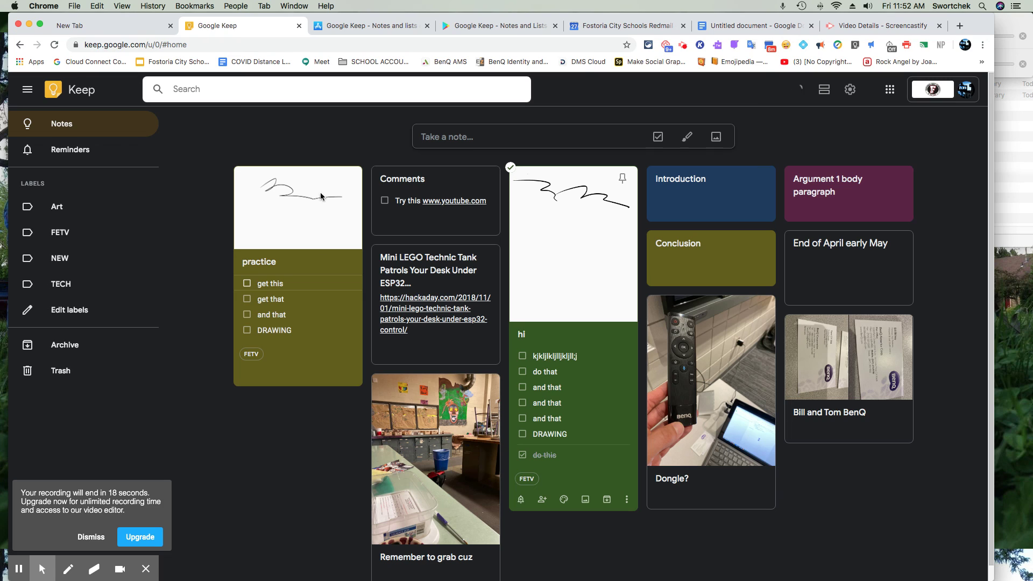